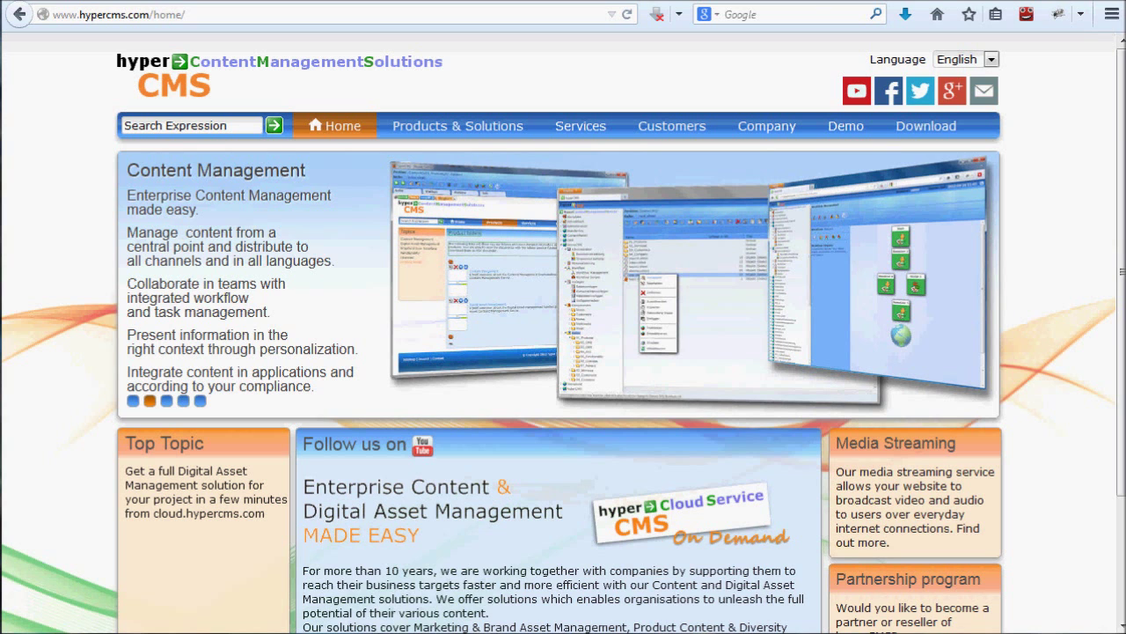
left_click(150, 14)
left_click_drag(149, 14, 214, 14)
key("BackSpace")
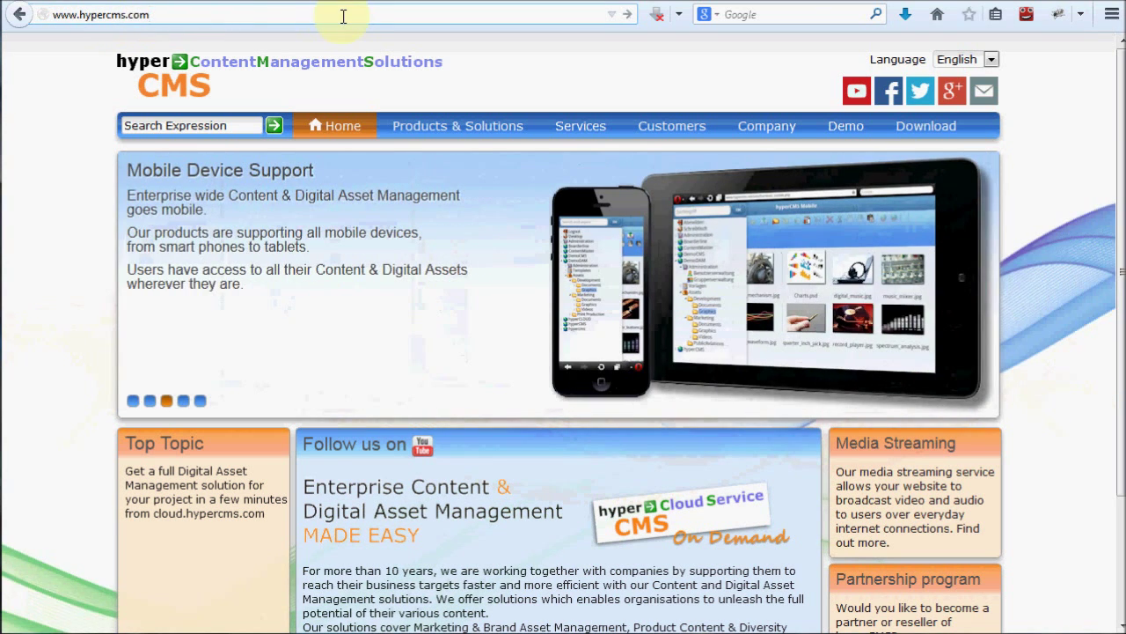
key("Return")
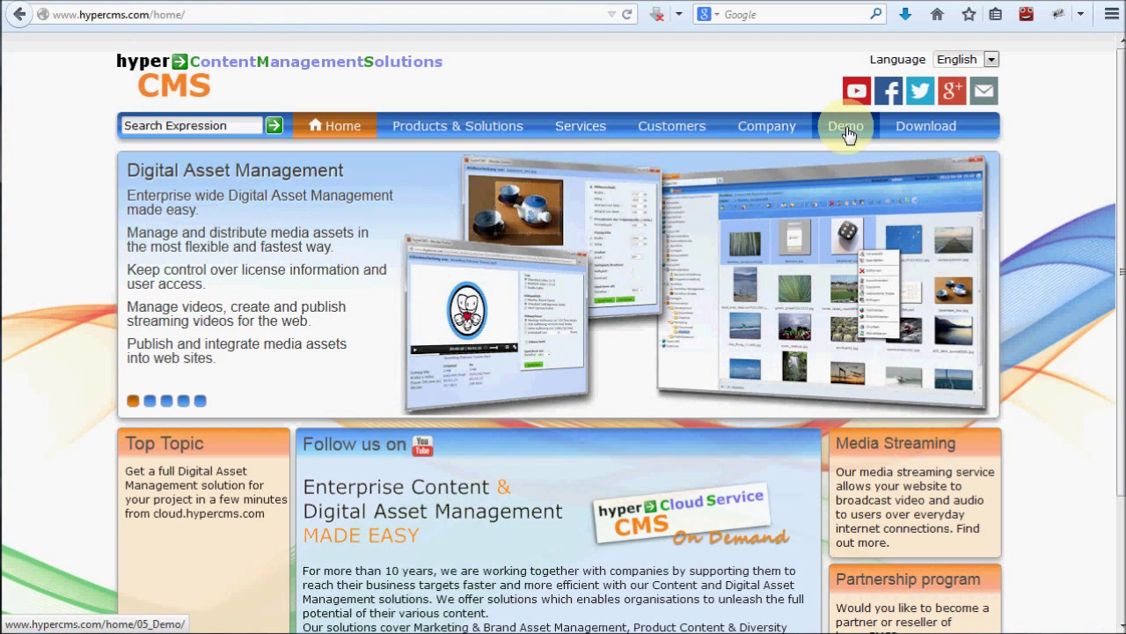
Start downloading hyperCMS 5.6.9 from the Download page.
left_click(933, 138)
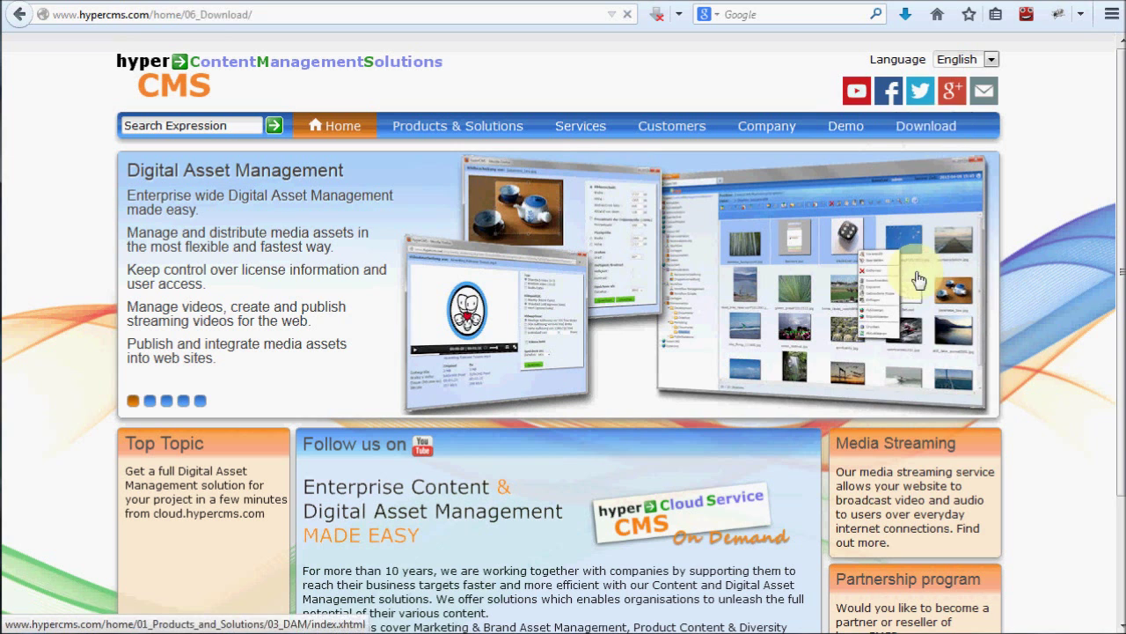
scroll(786, 269, "down", 2)
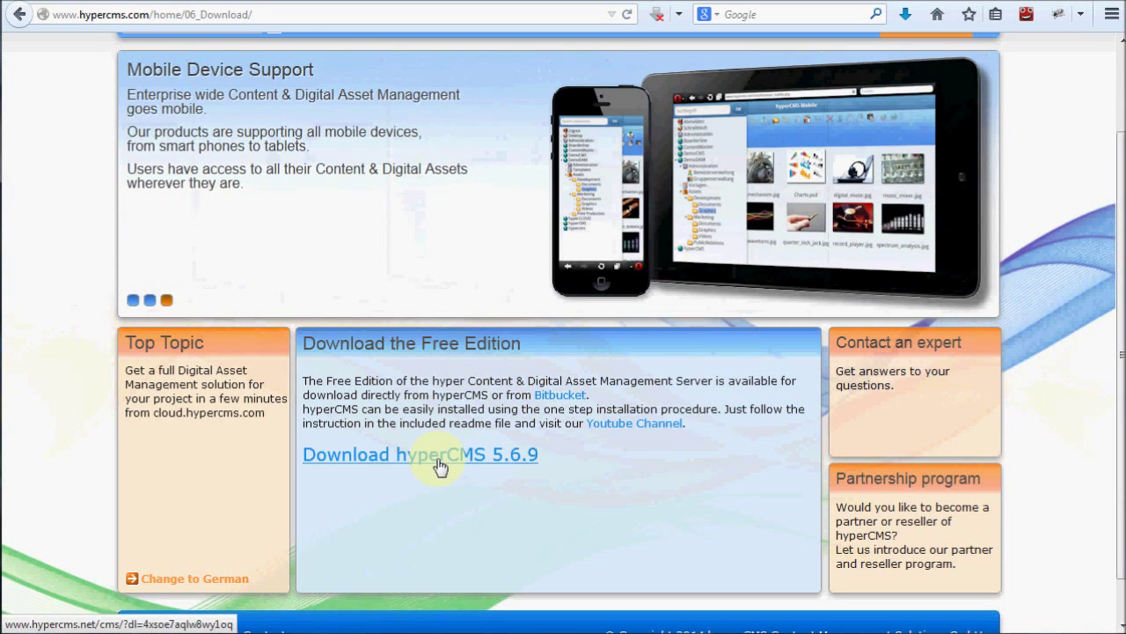
left_click(440, 466)
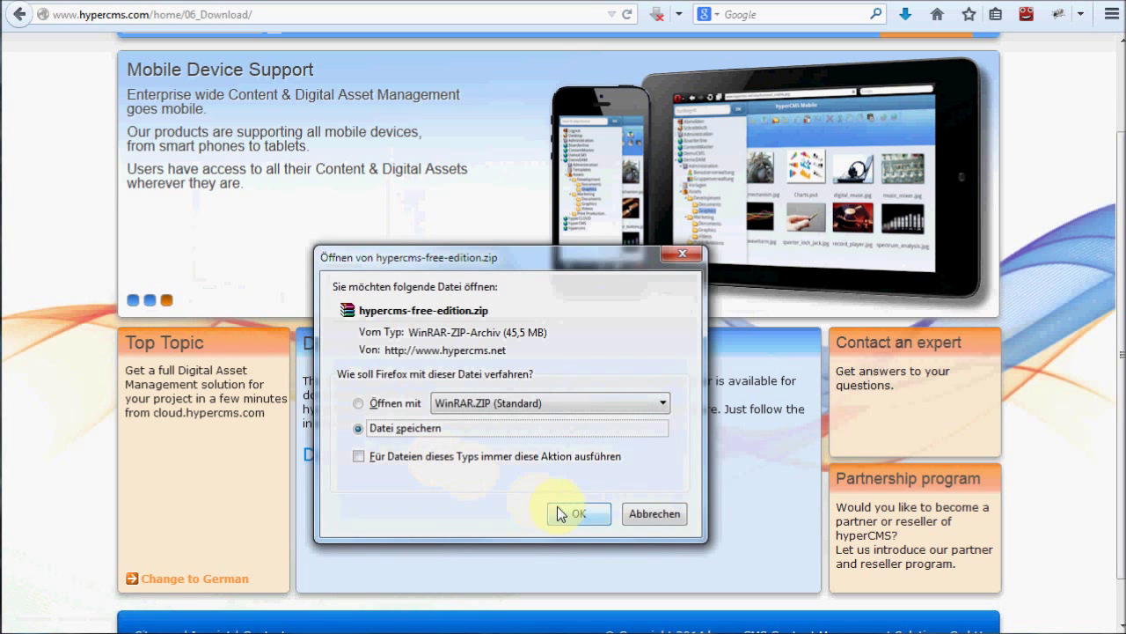
Choose to save hypercms-free-edition.zip and store it in the Demo folder.
left_click(570, 511)
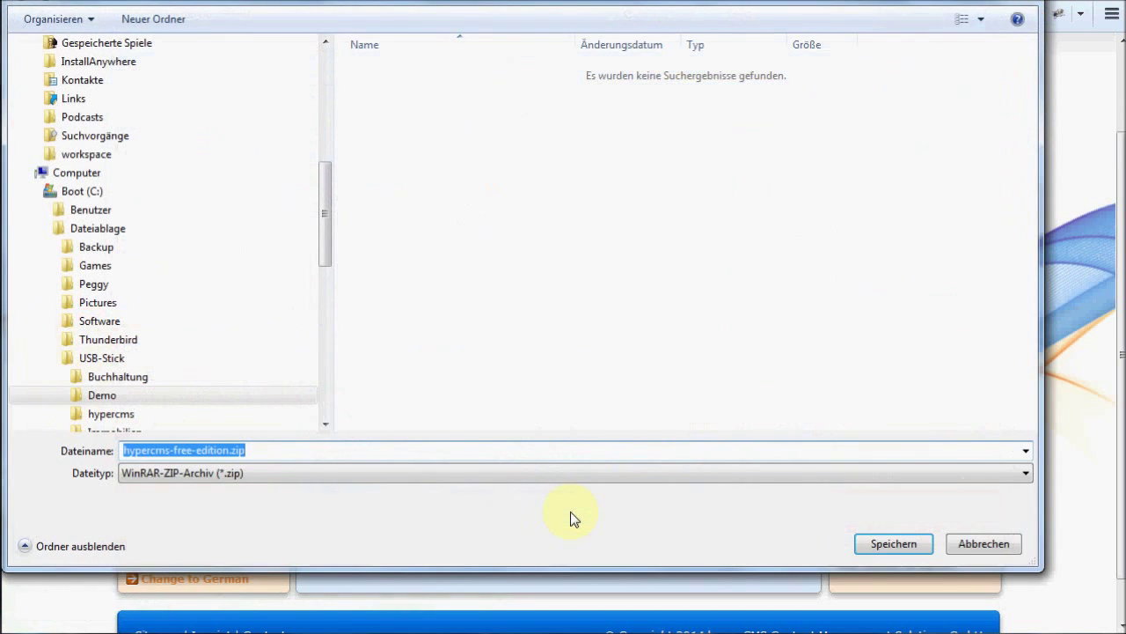
left_click(888, 547)
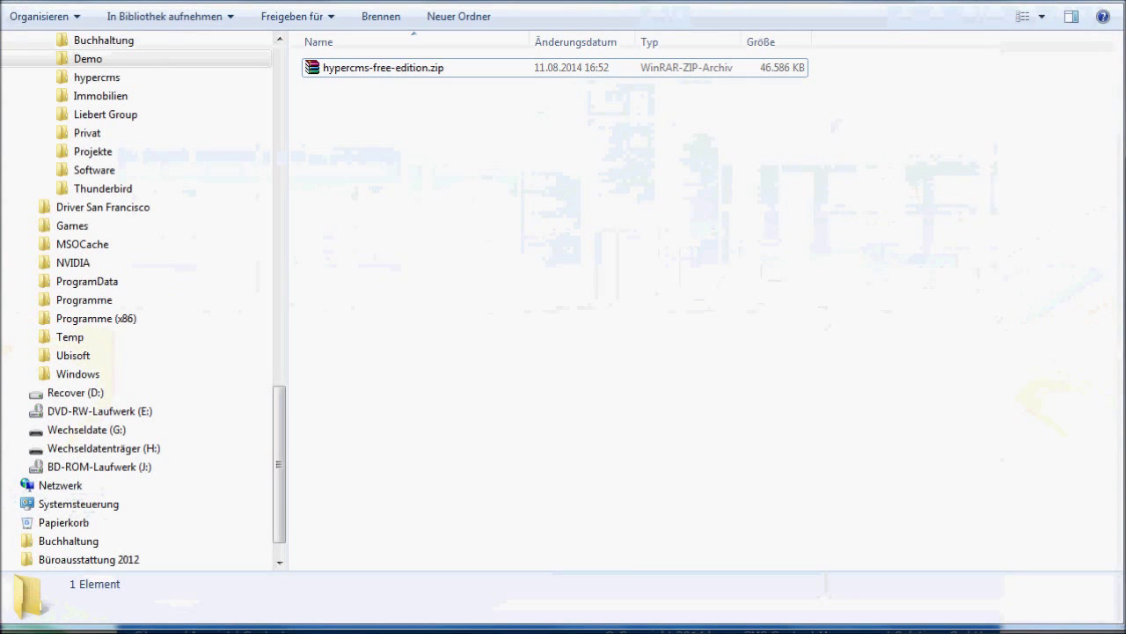
Extract the hyperCMS zip right here in the Demo folder.
left_click(363, 73)
right_click(363, 72)
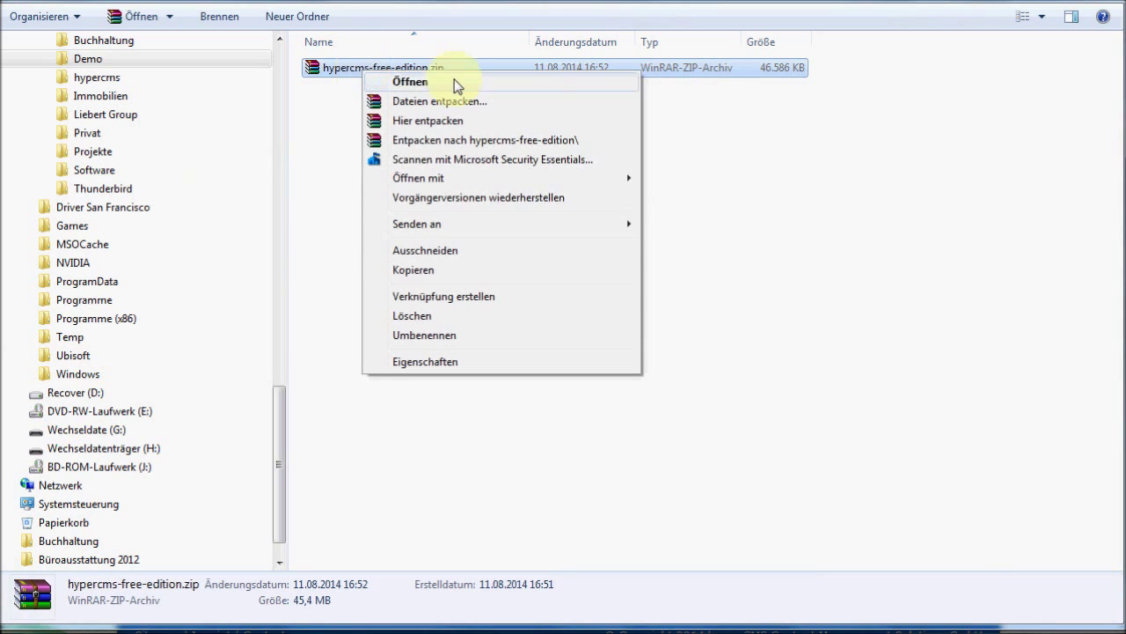
left_click(433, 123)
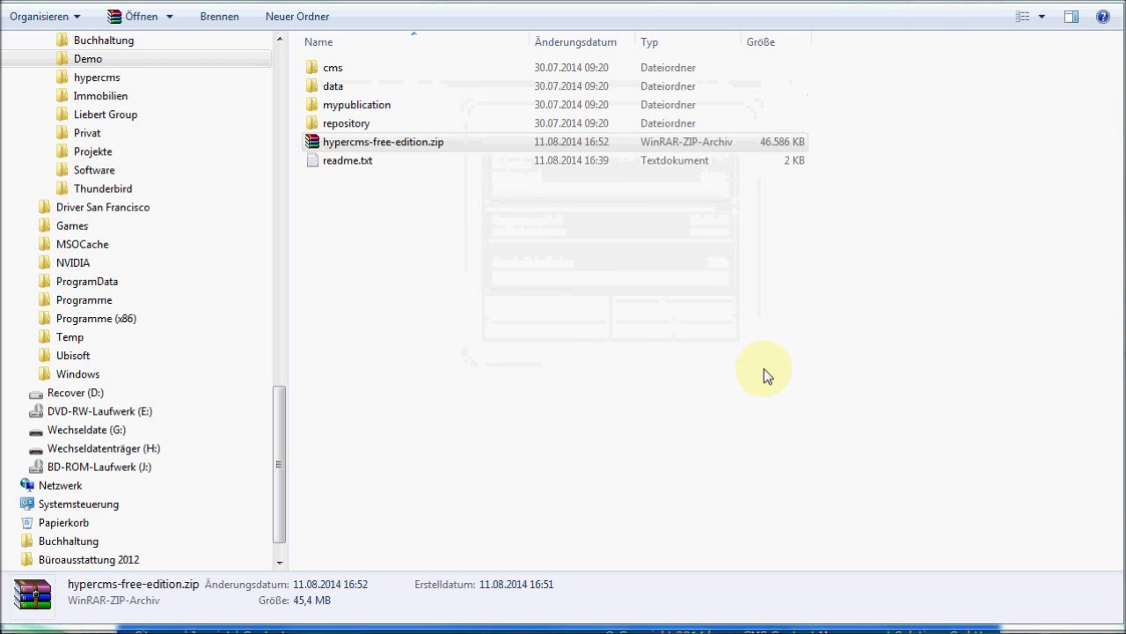
Delete the downloaded zip file and open readme.txt.
left_click(390, 194)
left_click(414, 144)
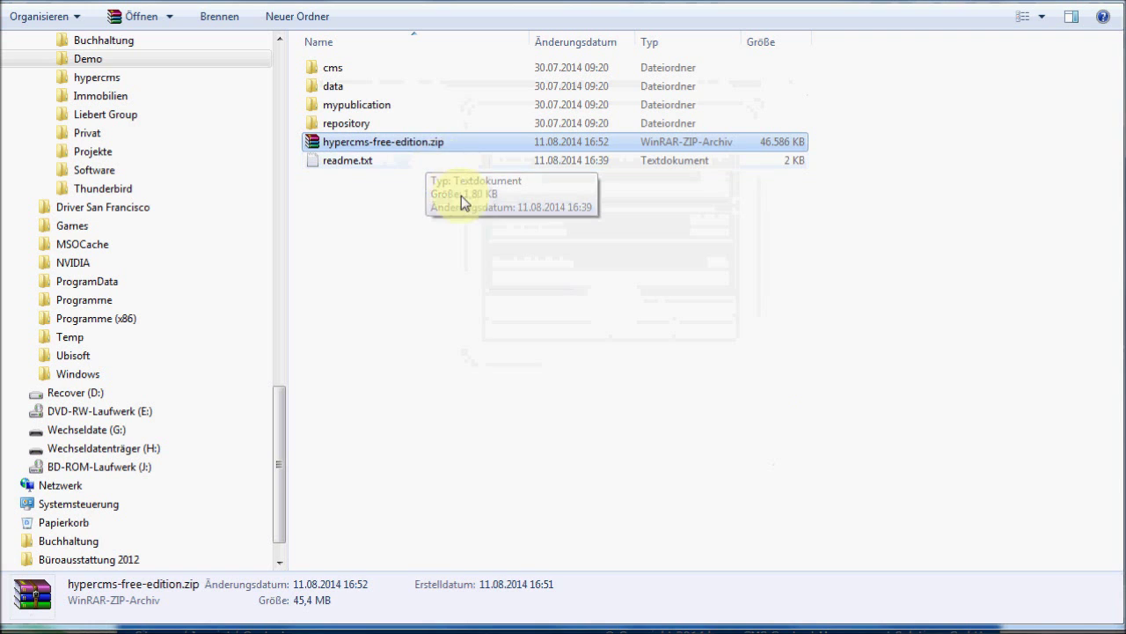
key("Delete")
left_click(666, 306)
double_click(343, 143)
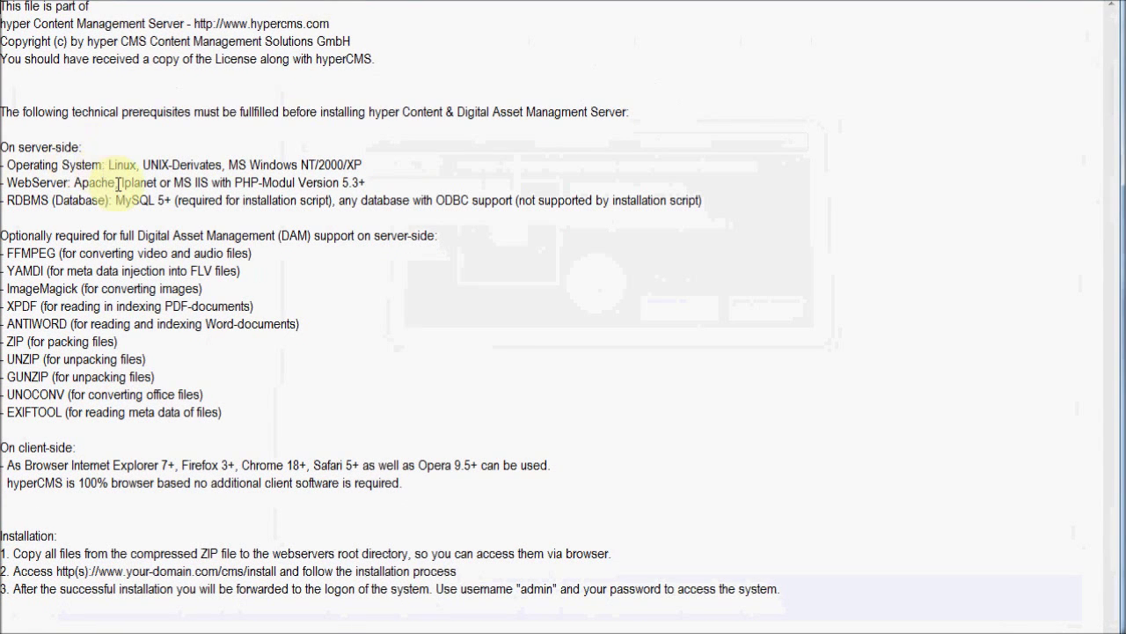
Read readme.txt, highlighting Linux, Apache, MySQL and the client-side requirement lines.
left_click_drag(108, 166, 137, 167)
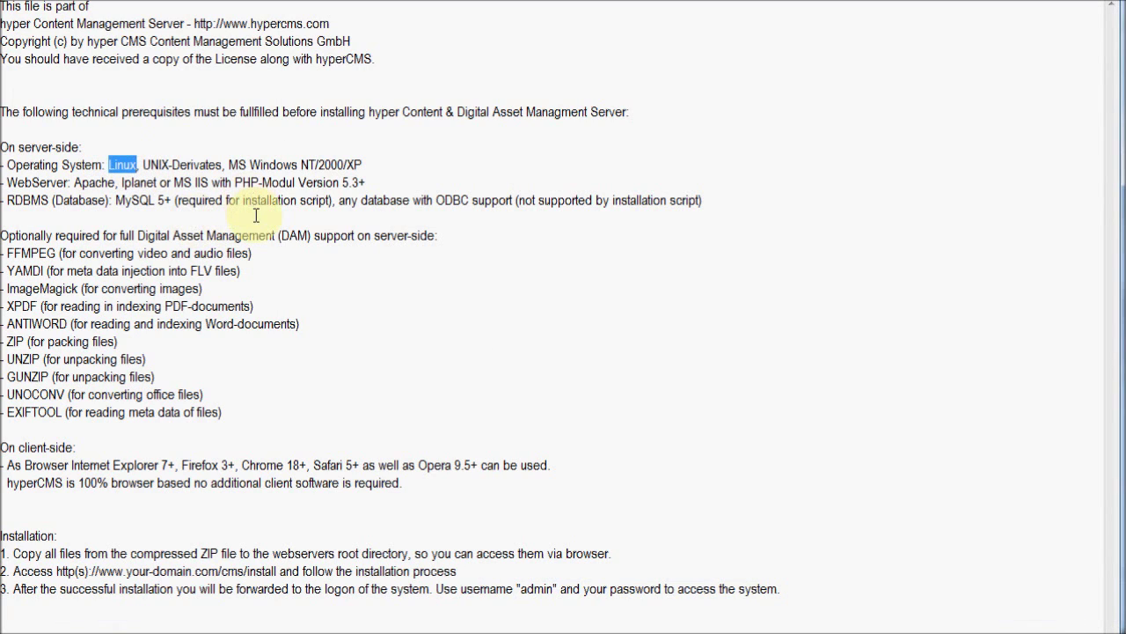
left_click_drag(77, 182, 153, 201)
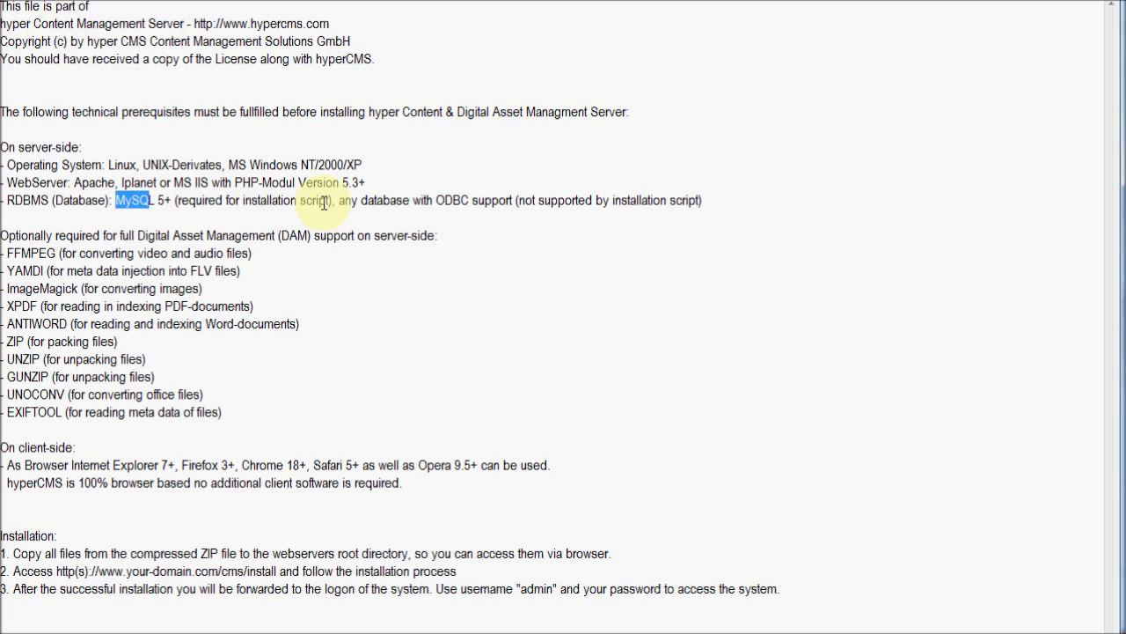
left_click(166, 187)
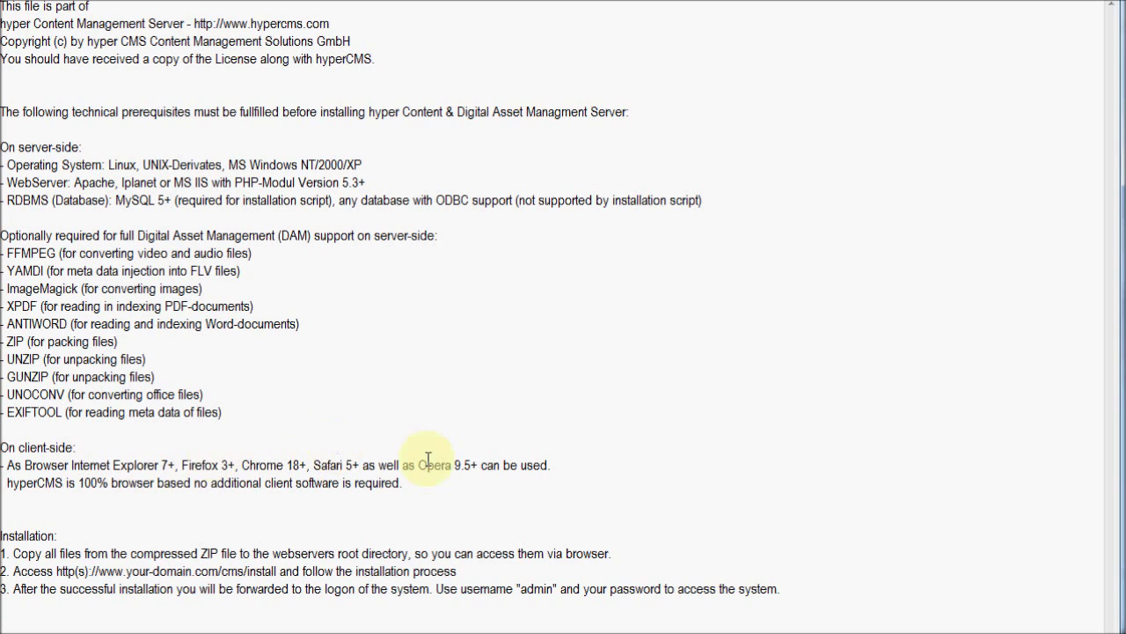
left_click_drag(432, 477, 7, 468)
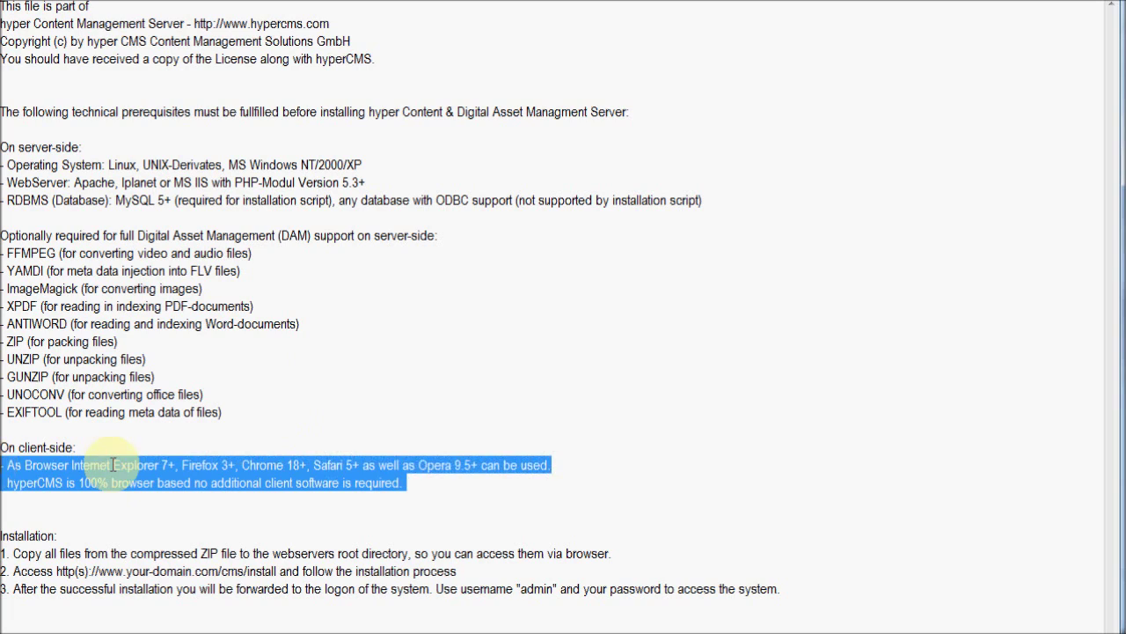
left_click(415, 466)
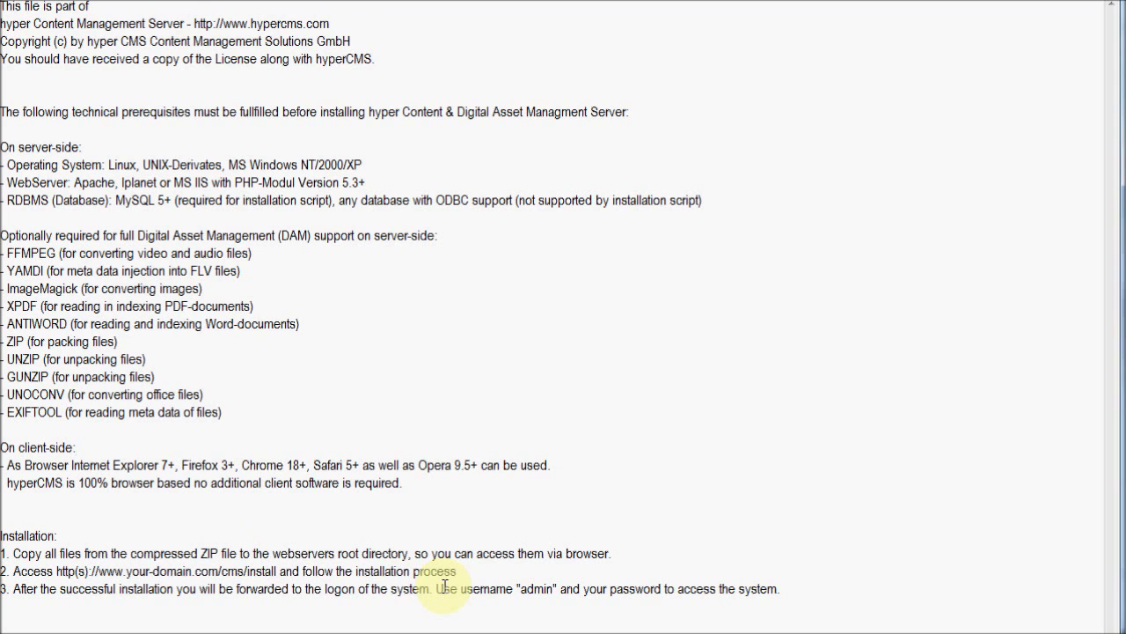
scroll(444, 586, "down", 4)
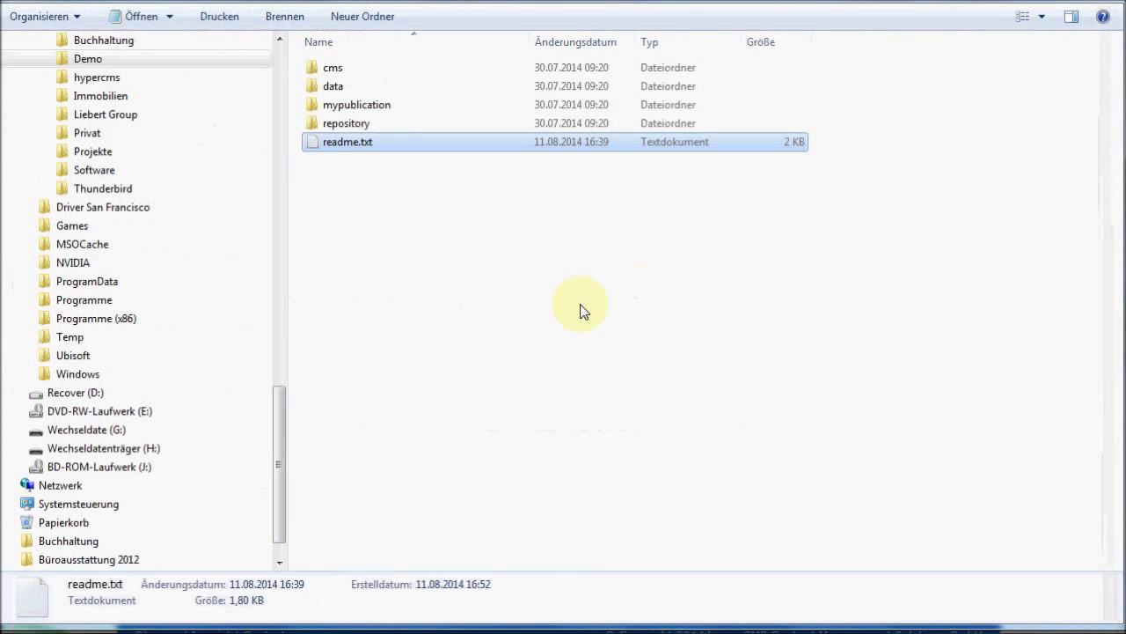
Browse the PDF guides in cms\help, then go back to the Demo folder.
left_click(577, 308)
double_click(331, 68)
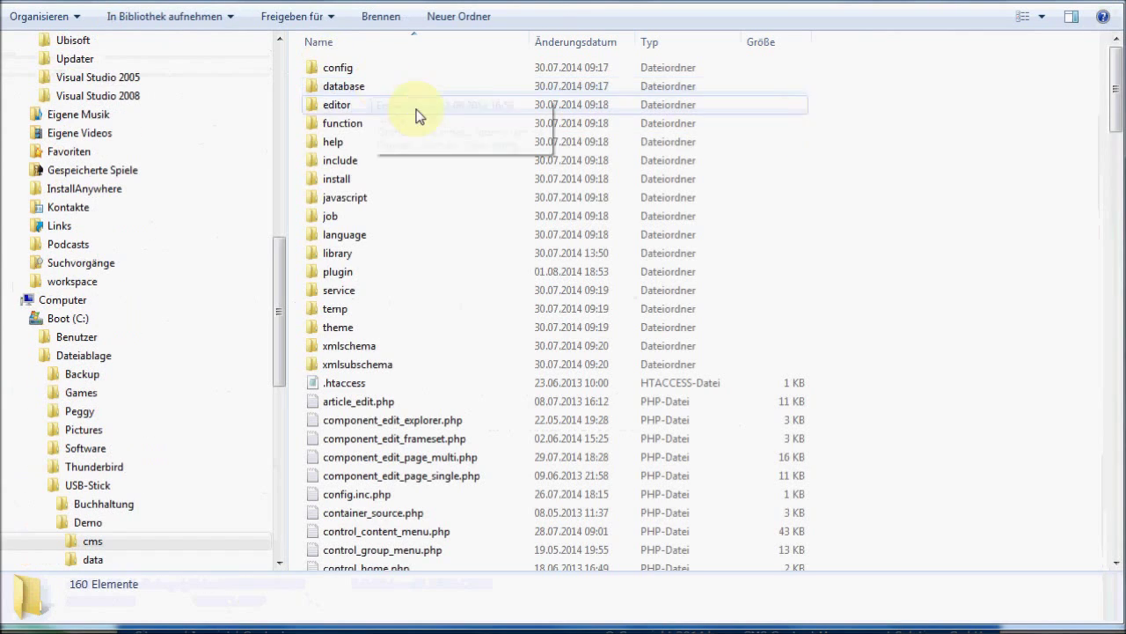
double_click(332, 142)
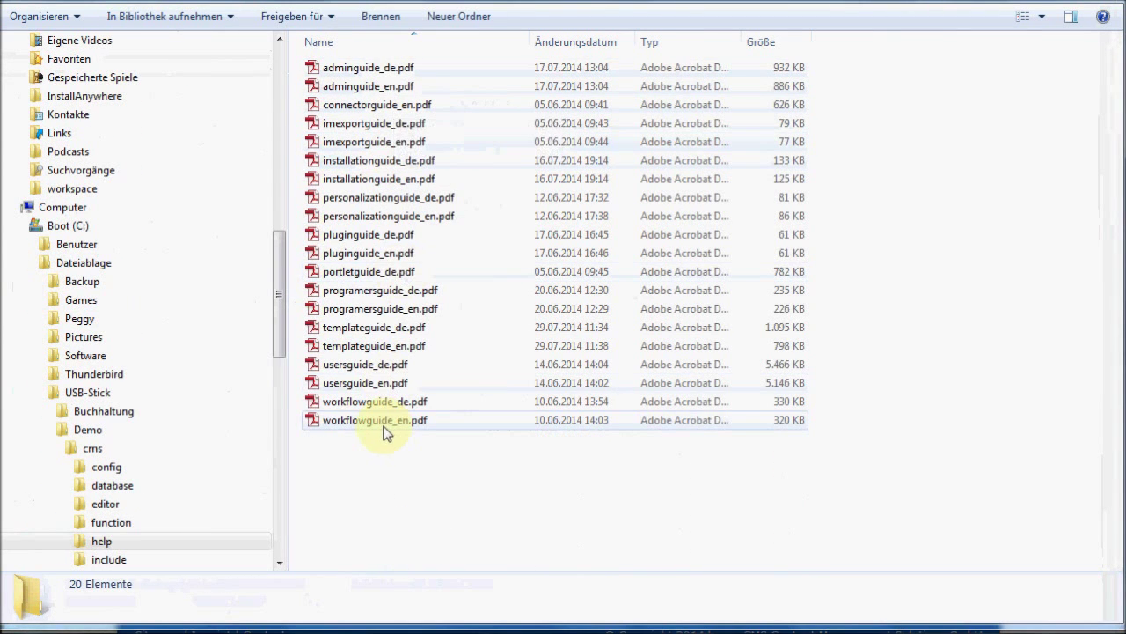
mouse_move(386, 431)
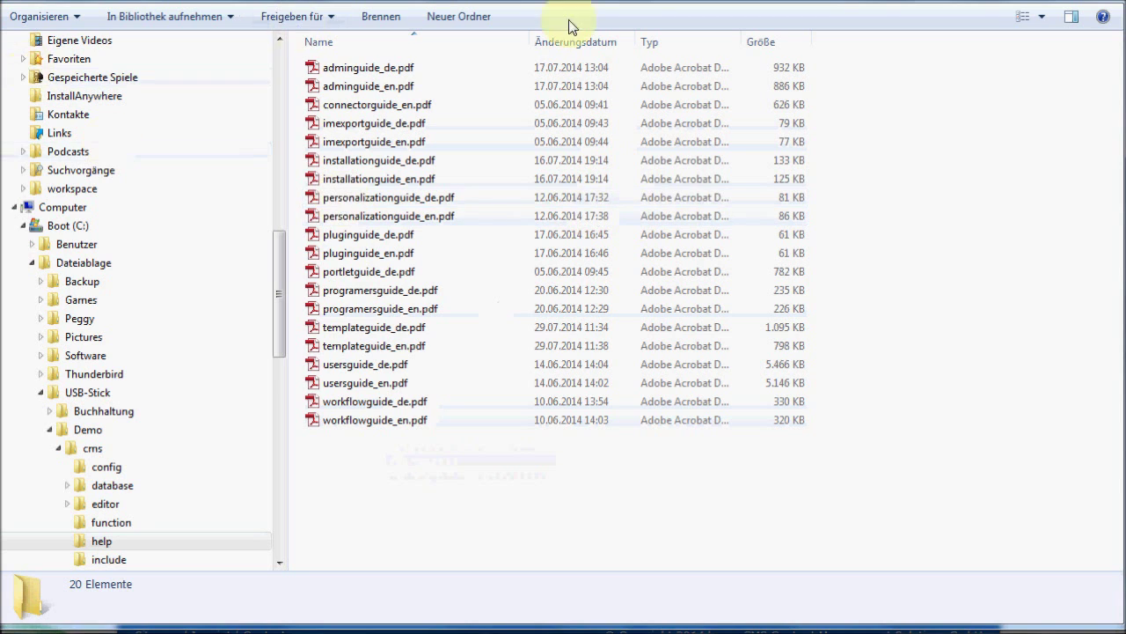
left_click(36, 1)
left_click(35, 1)
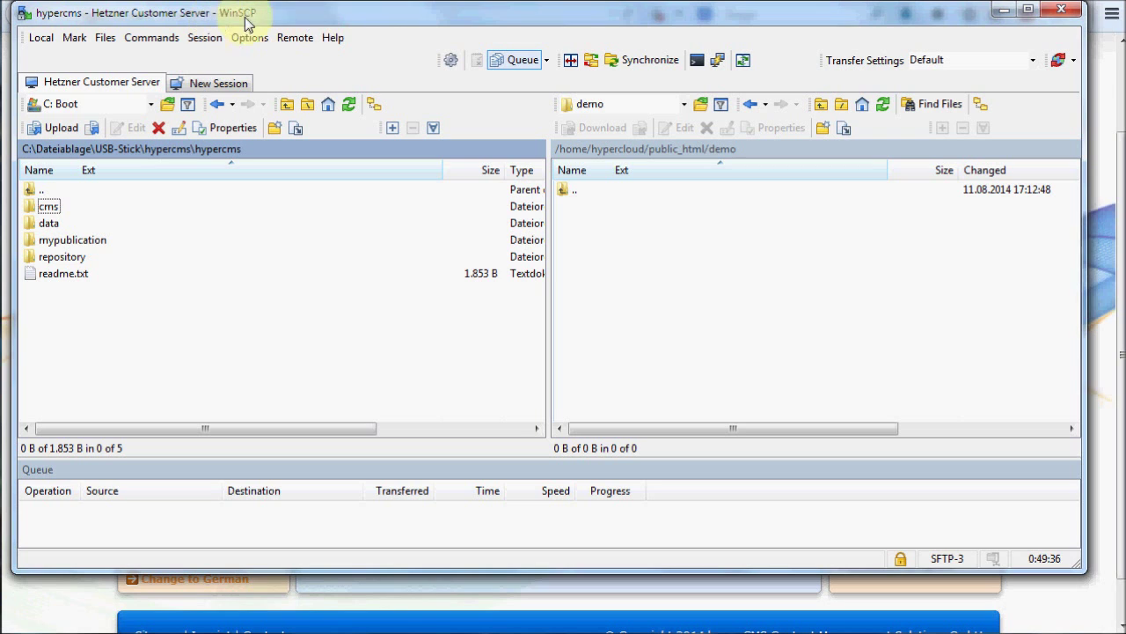
Upload the five local items, cms through readme.txt, to the remote demo folder.
left_click(47, 206)
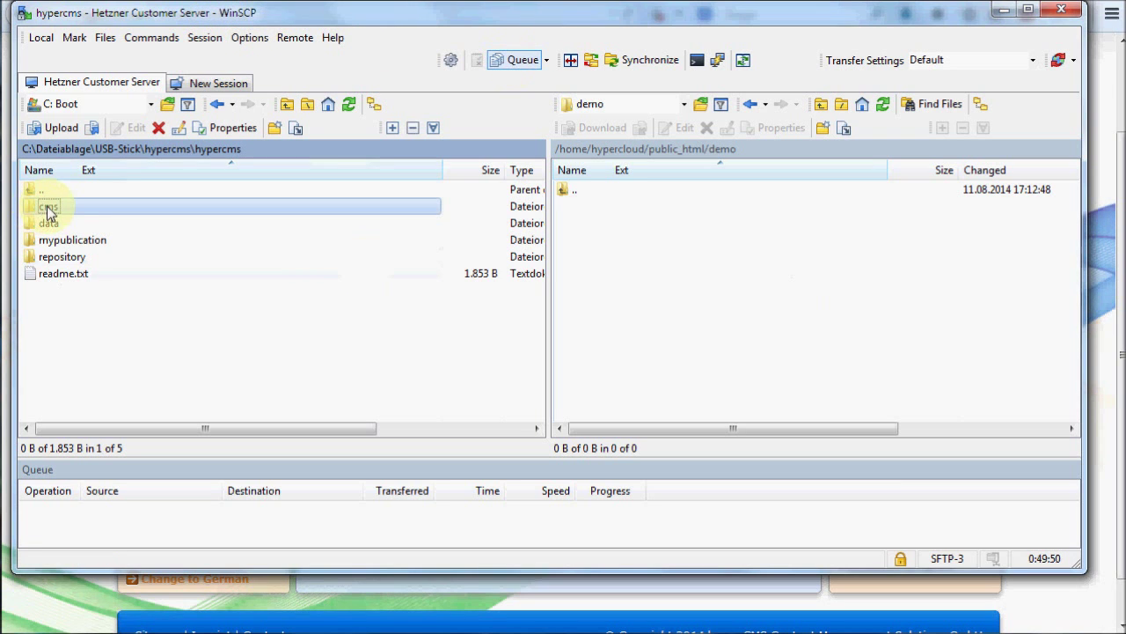
left_click(65, 275, "shift")
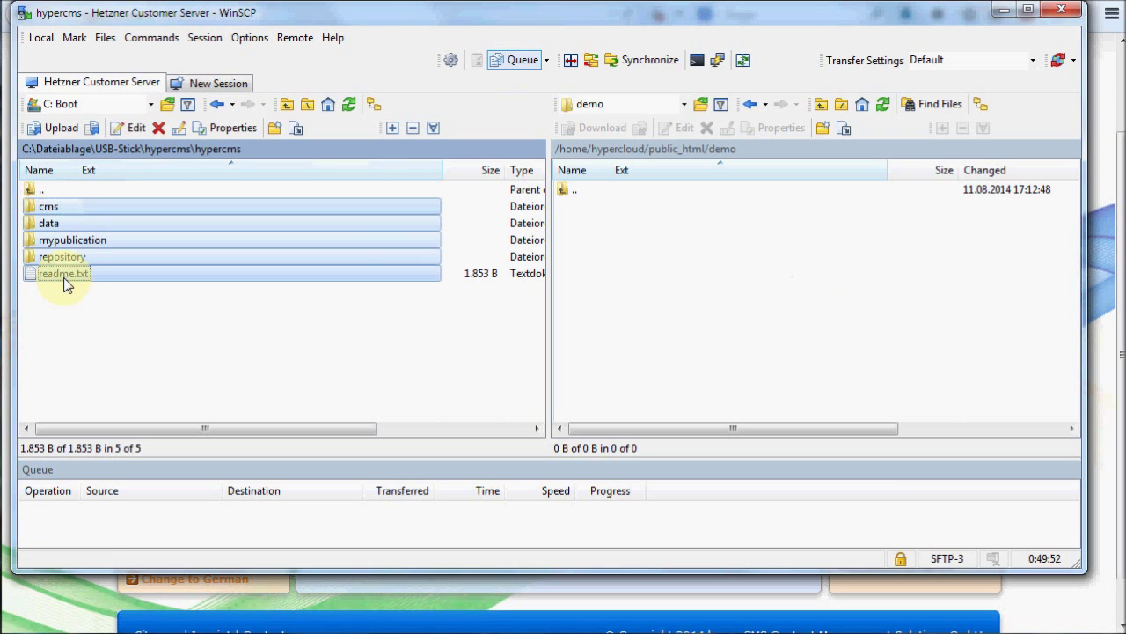
left_click_drag(55, 222, 797, 299)
left_click(596, 344)
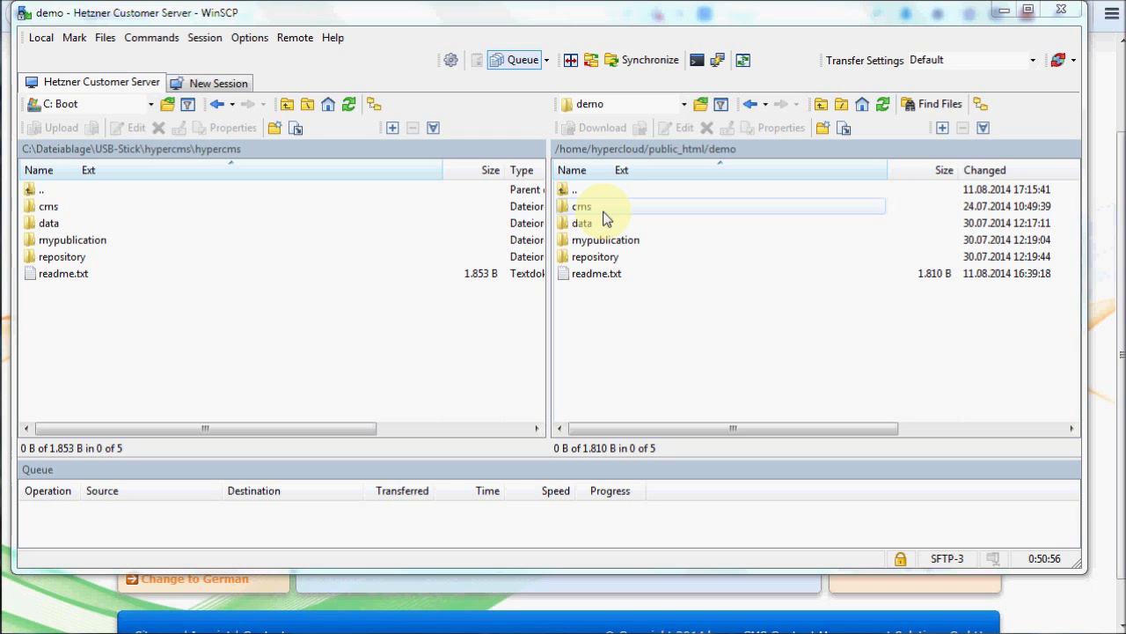
Set the remote cms/temp folder to 0757 permissions, applied recursively.
double_click(585, 209)
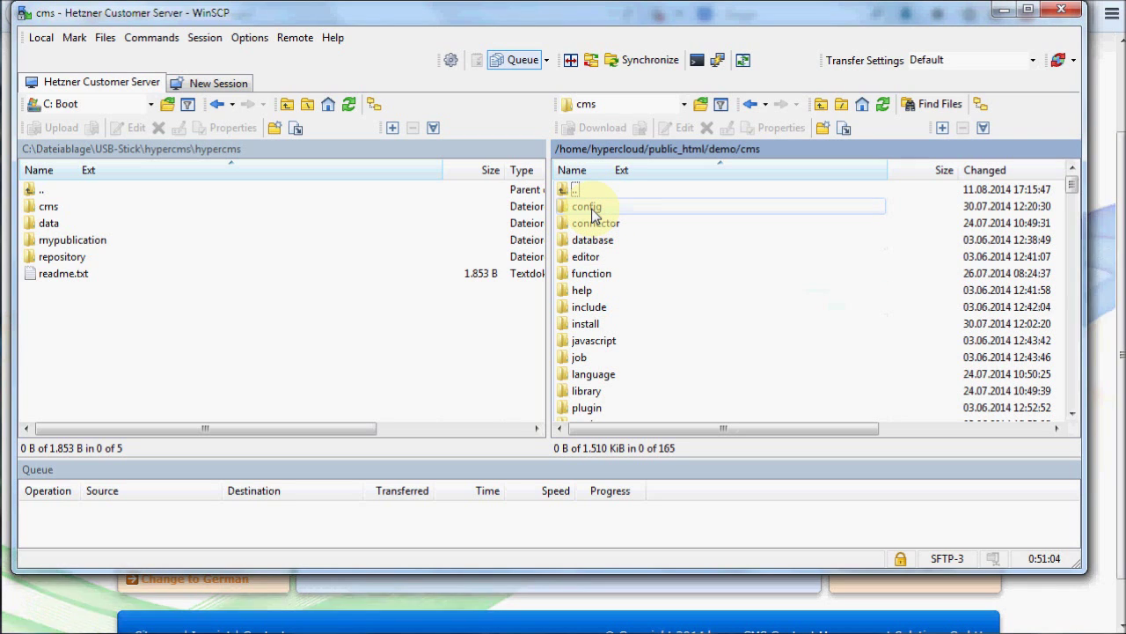
scroll(668, 308, "down", 3)
left_click(573, 295)
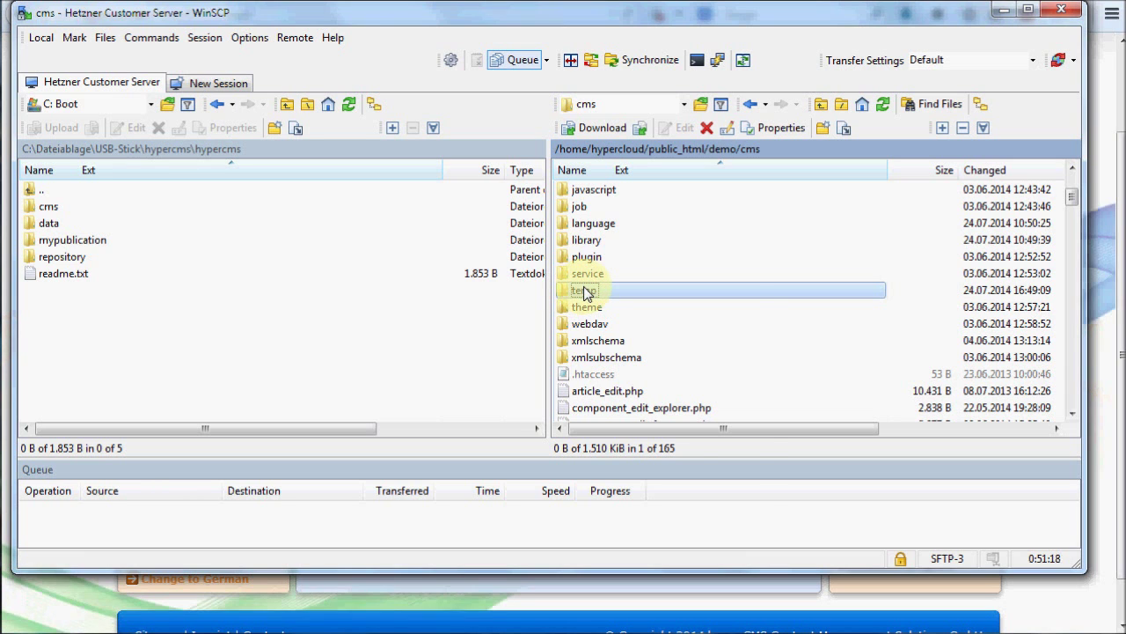
right_click(585, 293)
left_click(636, 496)
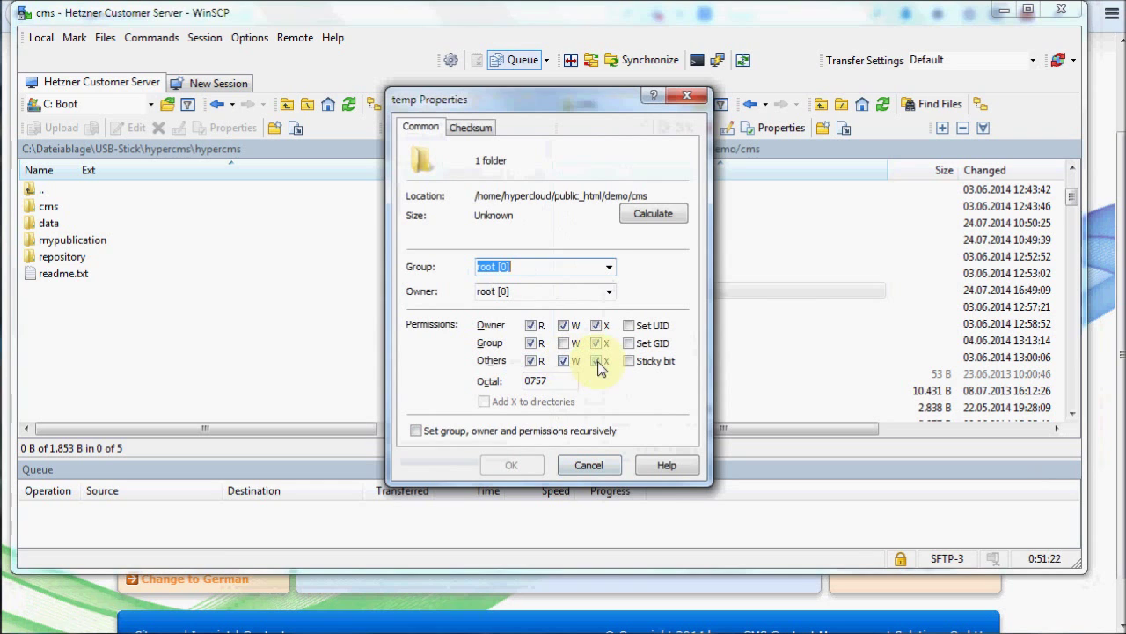
left_click(563, 362)
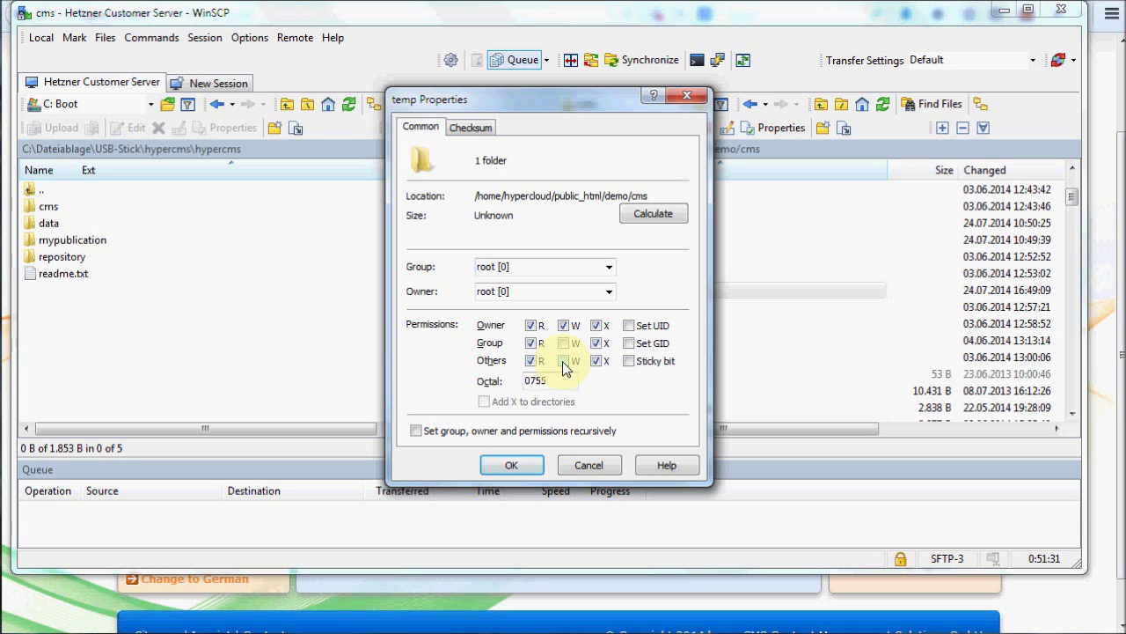
left_click(565, 362)
left_click(440, 431)
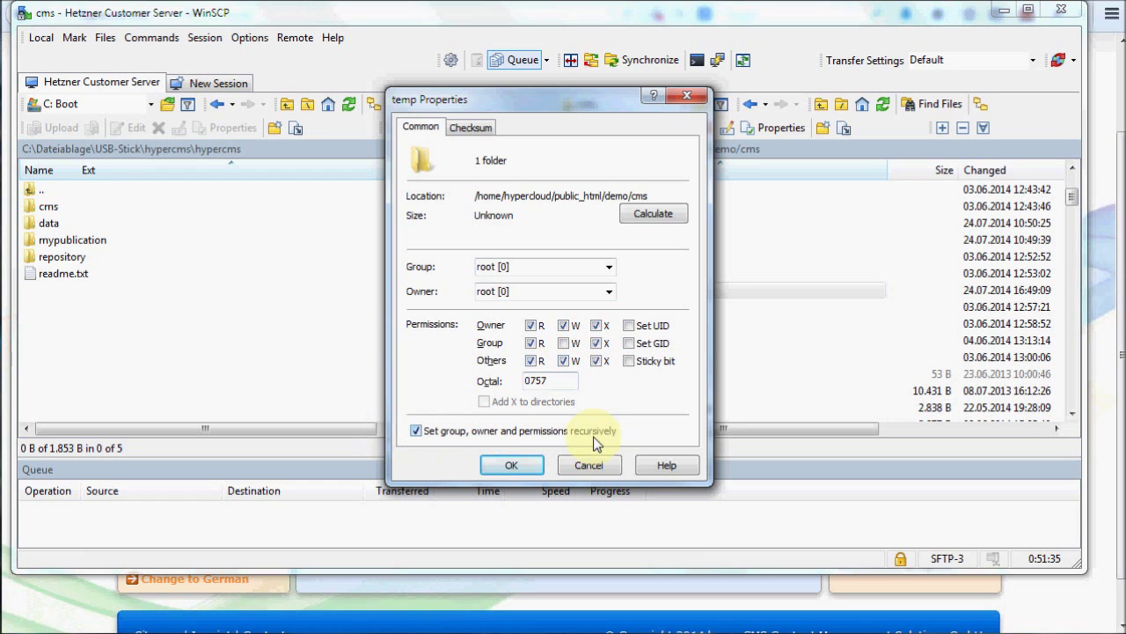
left_click(512, 466)
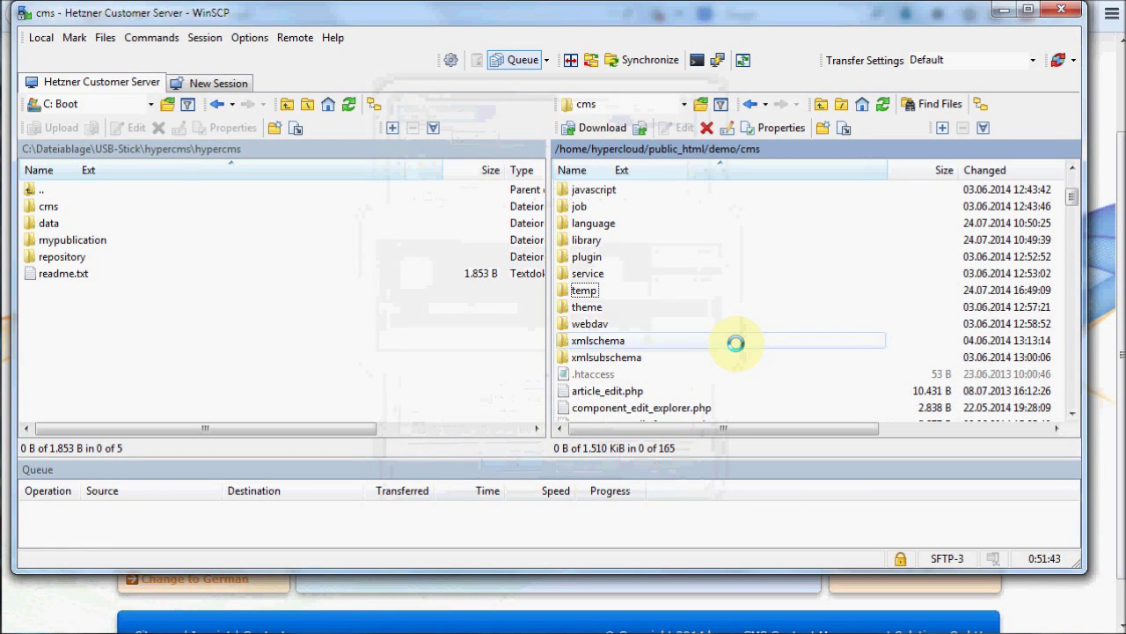
Return the remote pane to the demo directory.
scroll(780, 345, "up", 3)
left_click(595, 202)
left_click(569, 193)
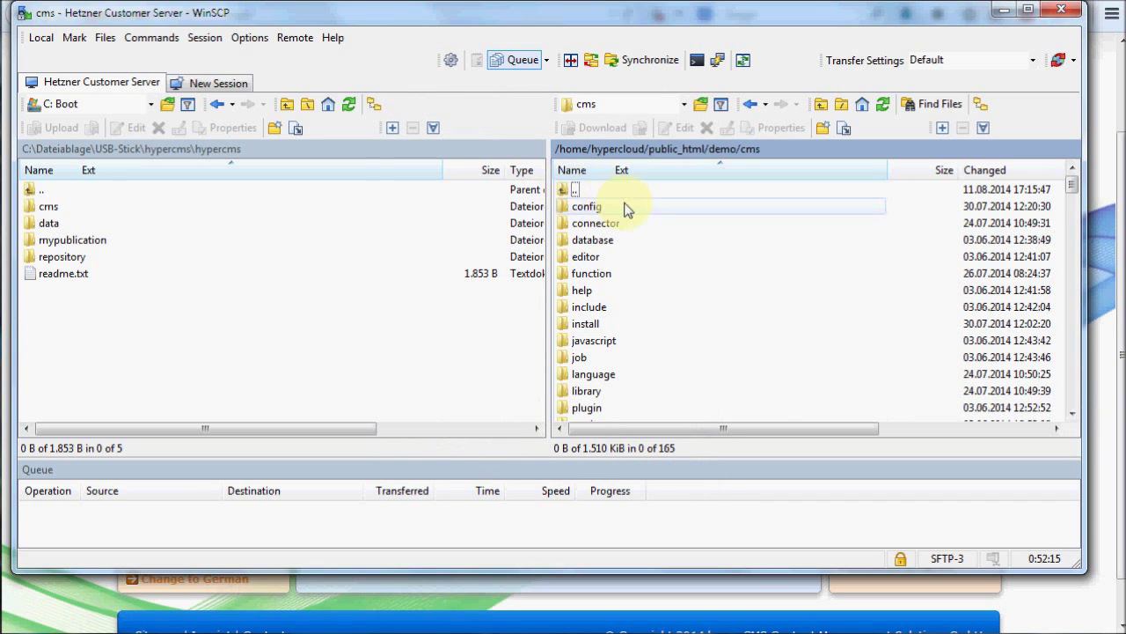
double_click(567, 194)
Delete readme.txt from the remote demo folder.
left_click(578, 206)
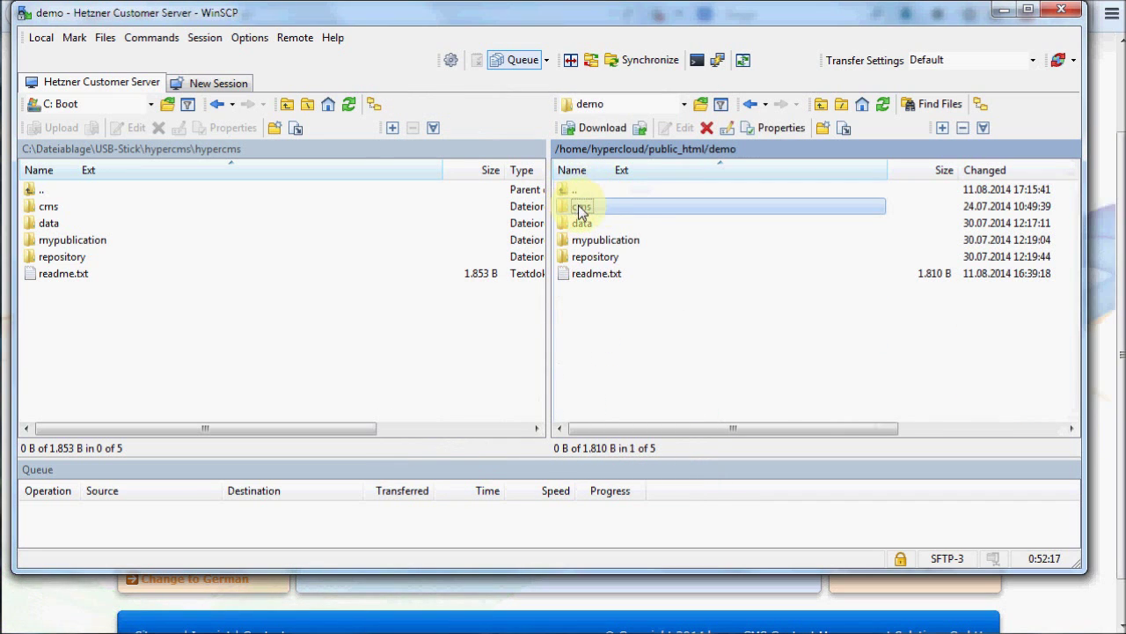
left_click_drag(595, 211, 606, 276)
left_click(605, 276)
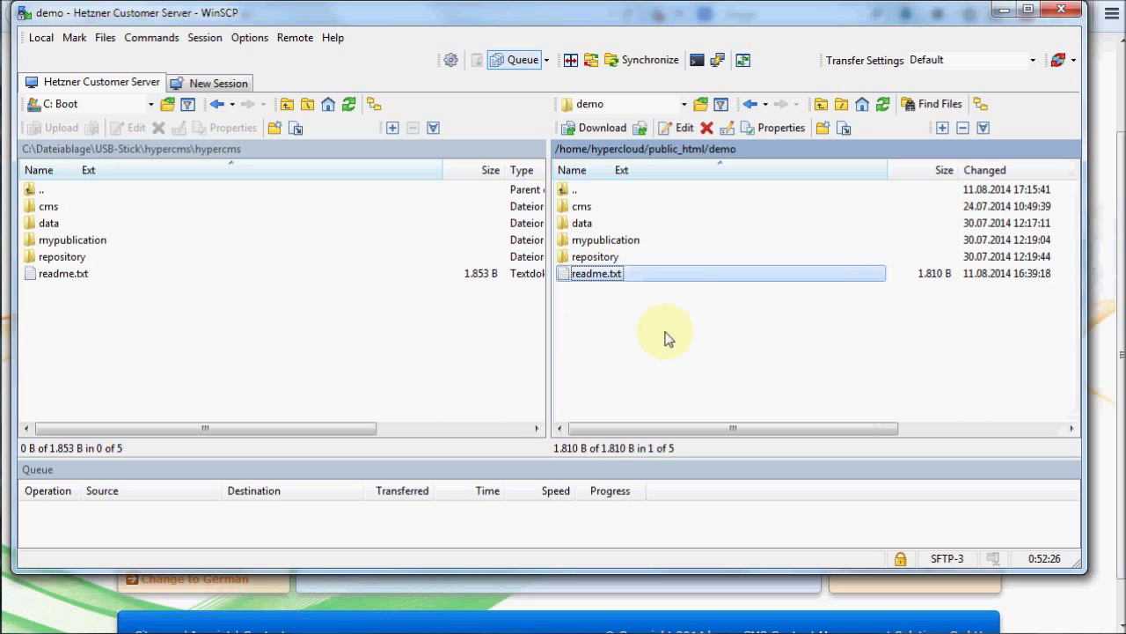
key("Delete")
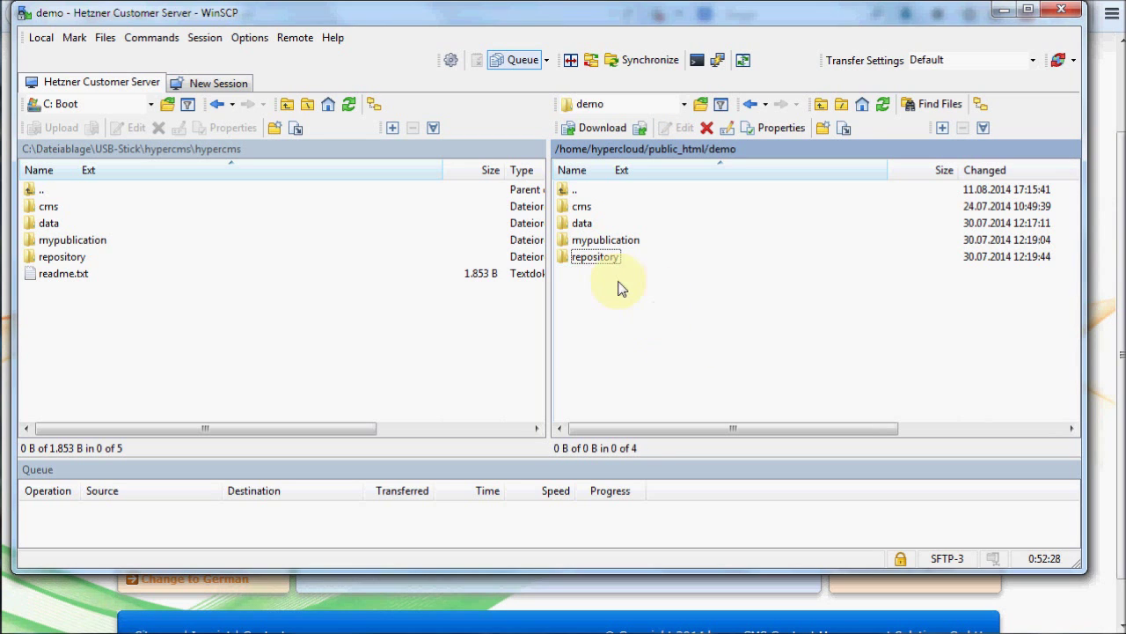
Point out the remaining cms, data, mypublication and repository folders, then minimize WinSCP.
left_click(593, 209)
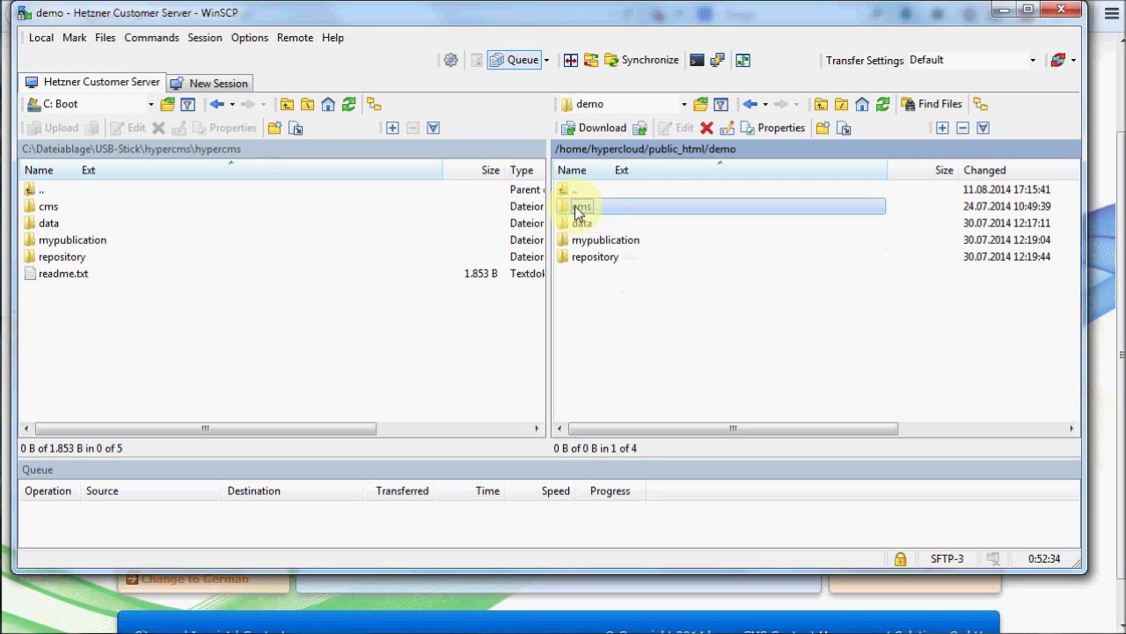
left_click(581, 225)
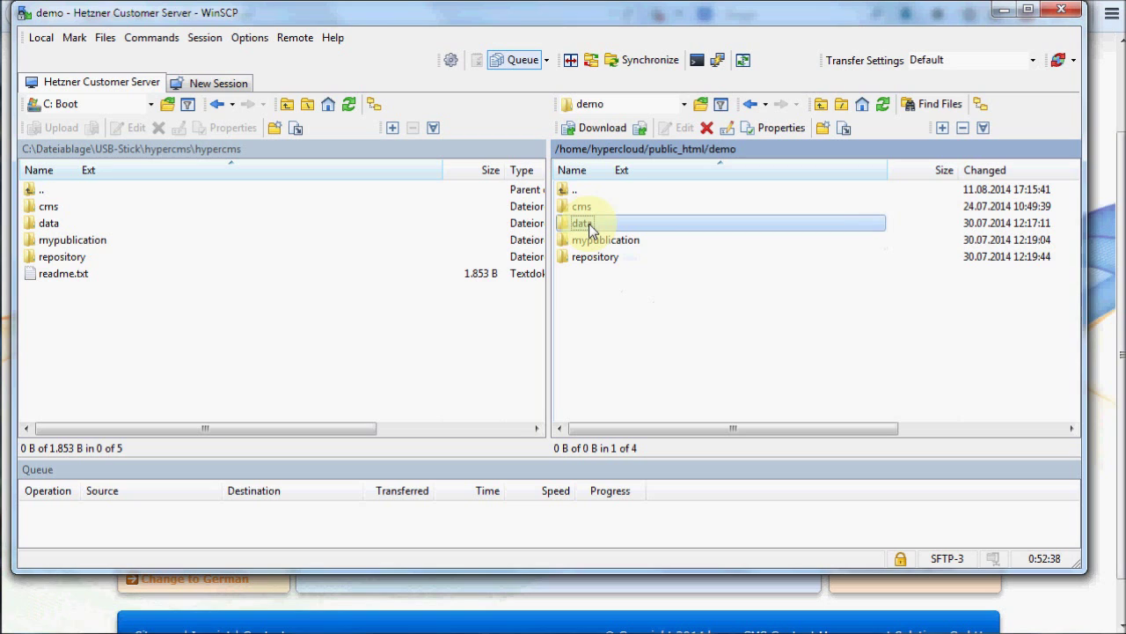
left_click(590, 225)
left_click(600, 243)
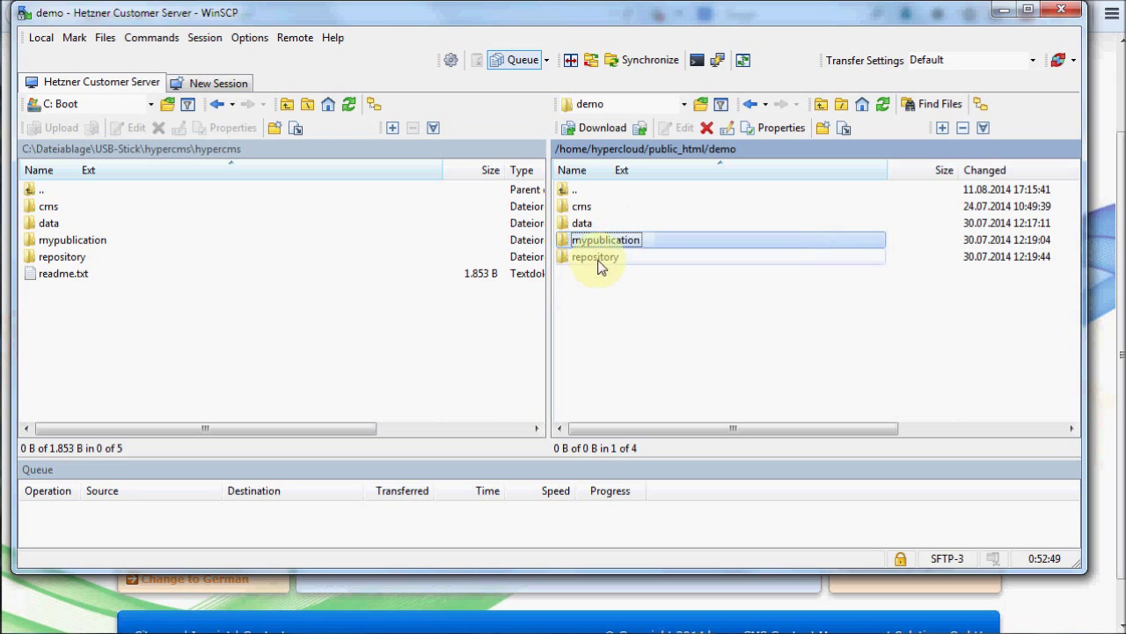
left_click(599, 260)
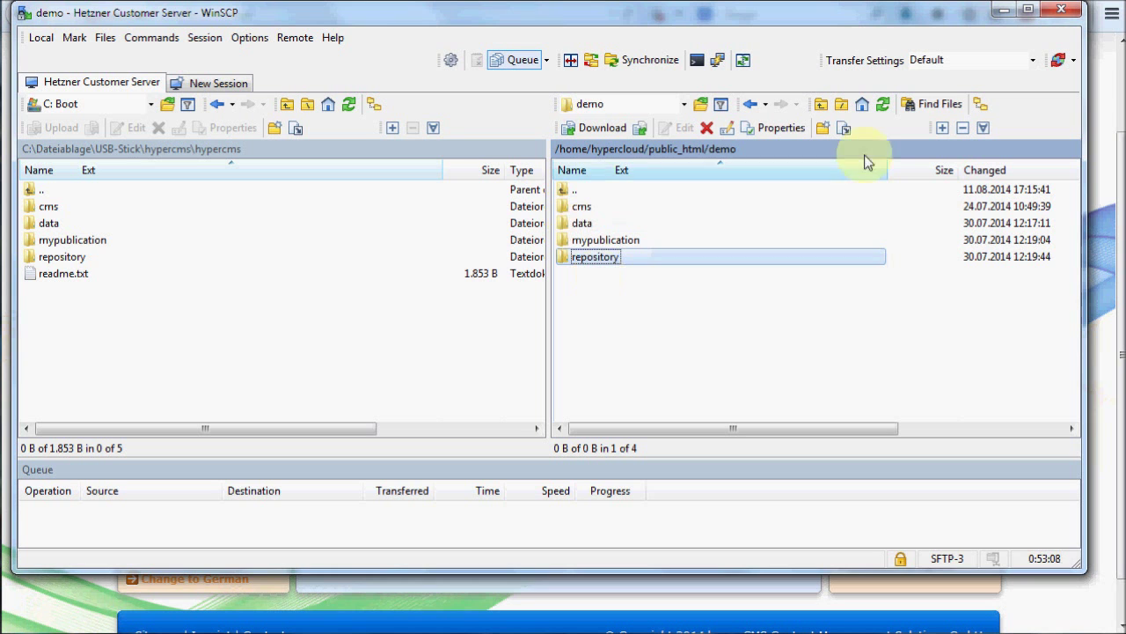
left_click(1003, 11)
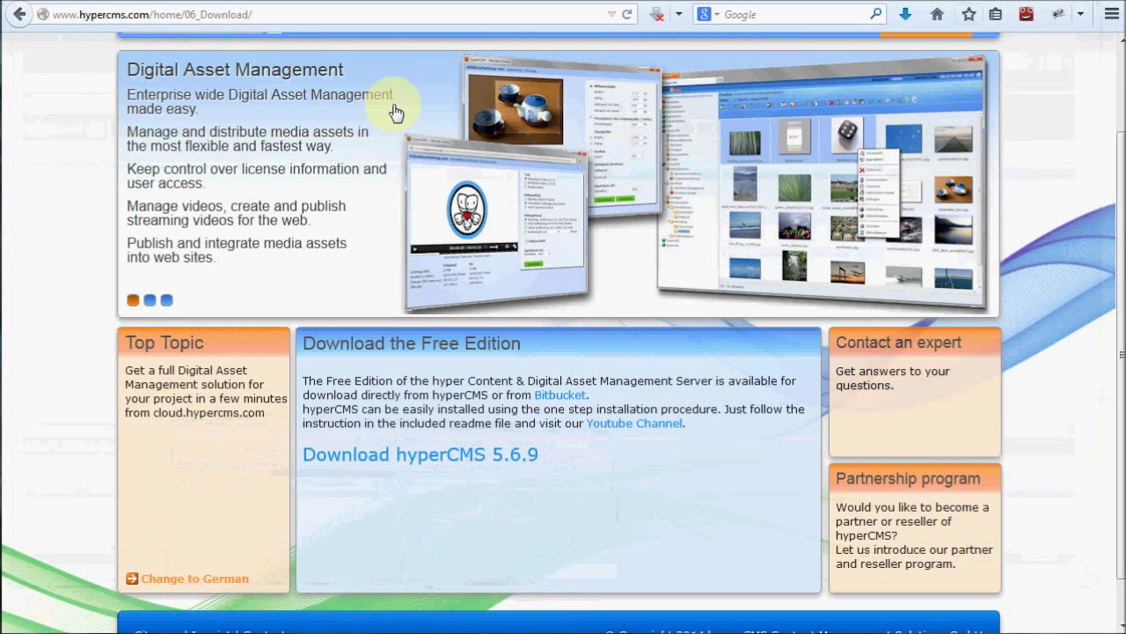
Load cloud.hypercms.com/demo/cms/install/ in the browser.
left_click(83, 14)
left_click(79, 14)
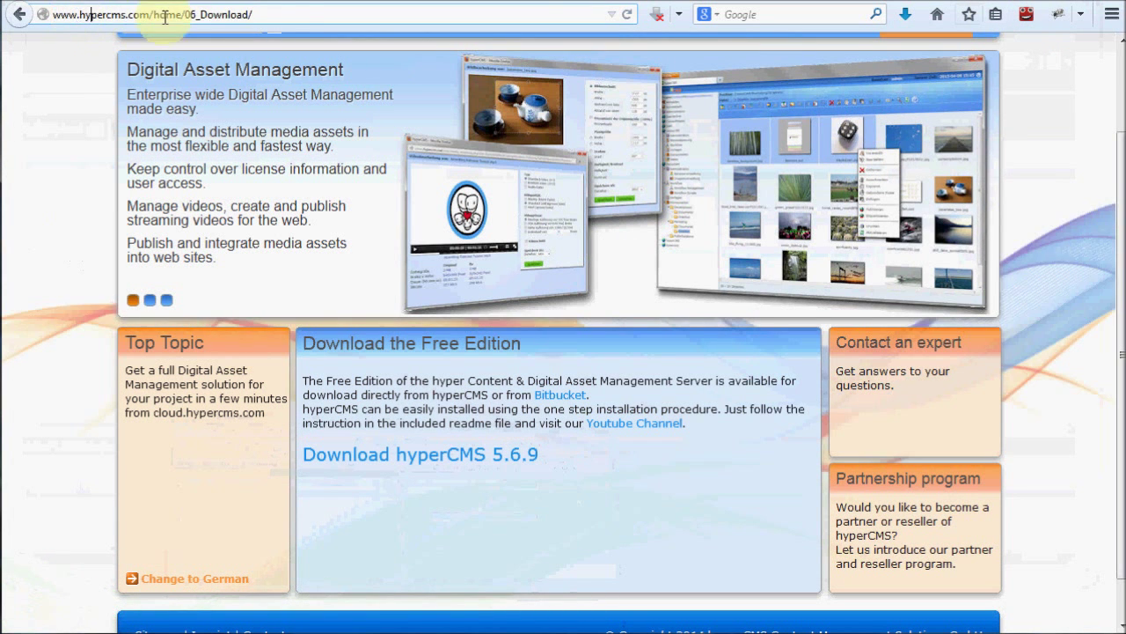
triple_click(282, 15)
type("cl")
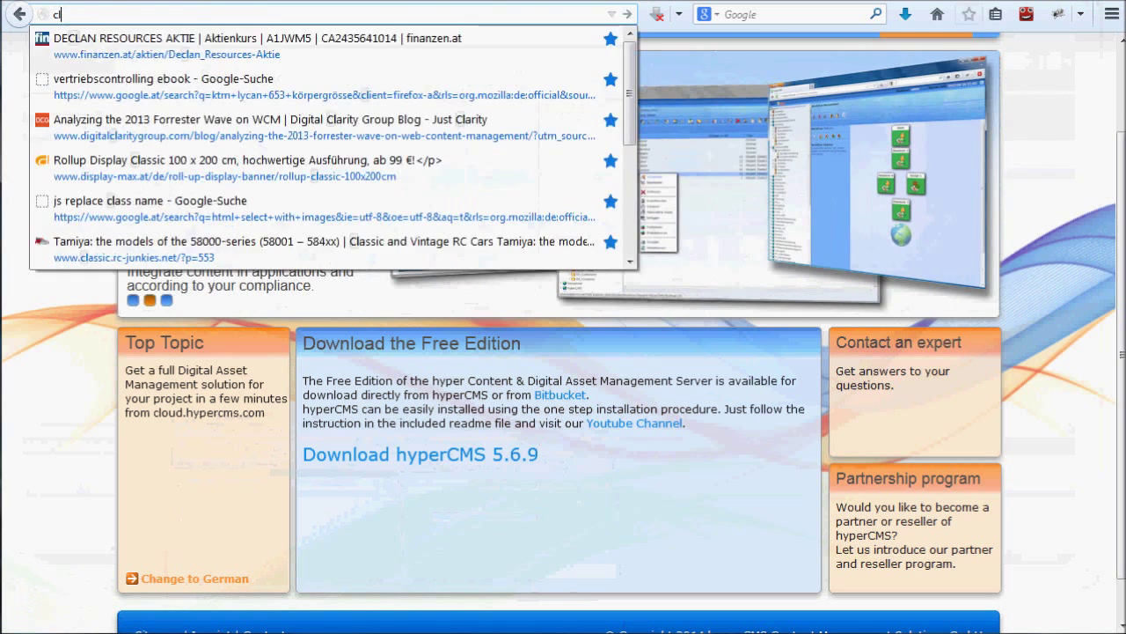
type("oud")
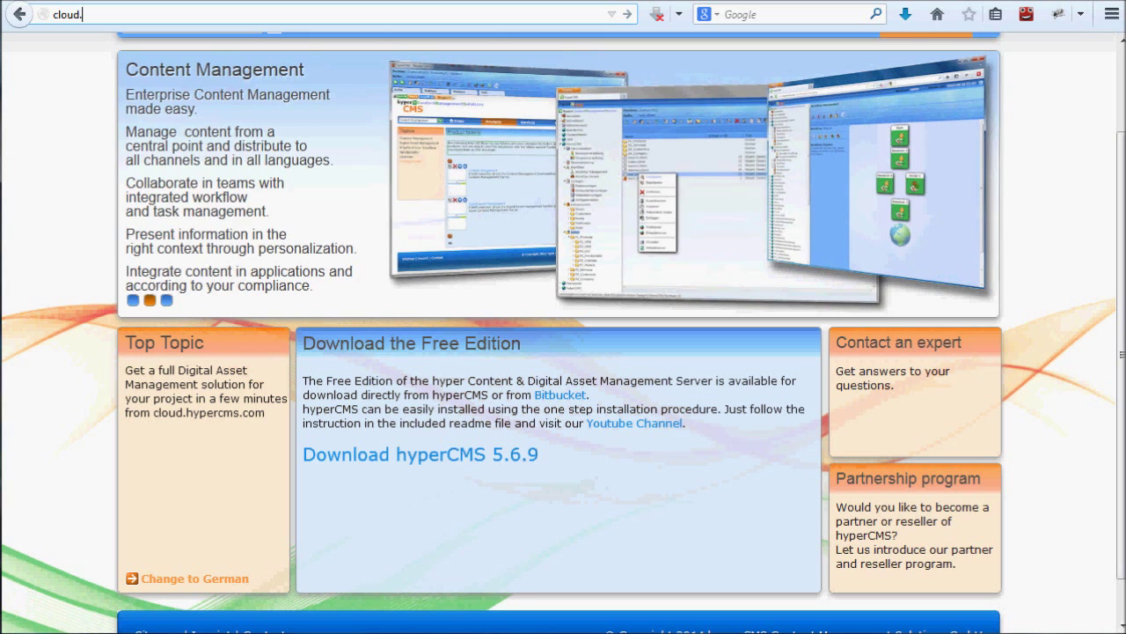
type(".hypercms.com/demo/cms/install/")
key("Return")
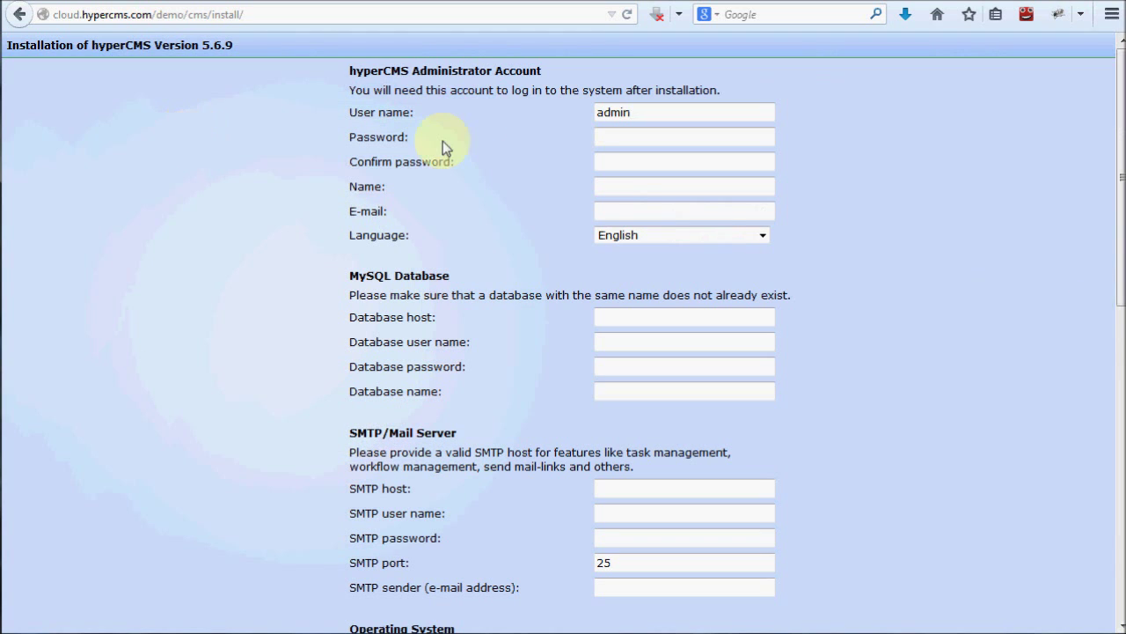
Keep the default admin user name and enter the administrator's password, full name and e-mail.
left_click_drag(659, 111, 523, 115)
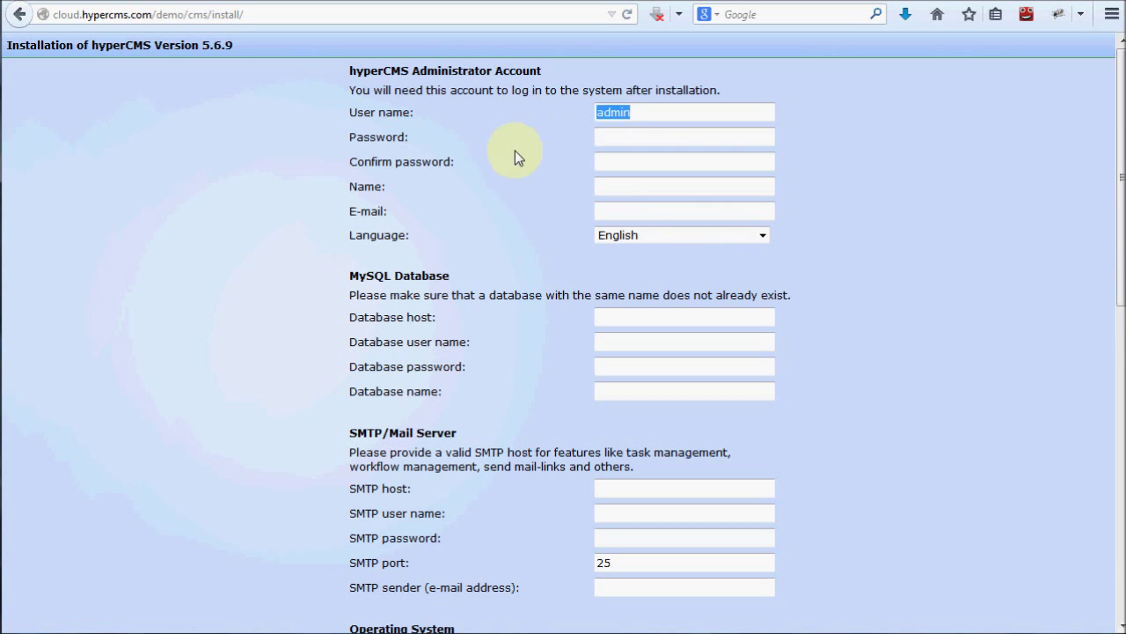
left_click(634, 113)
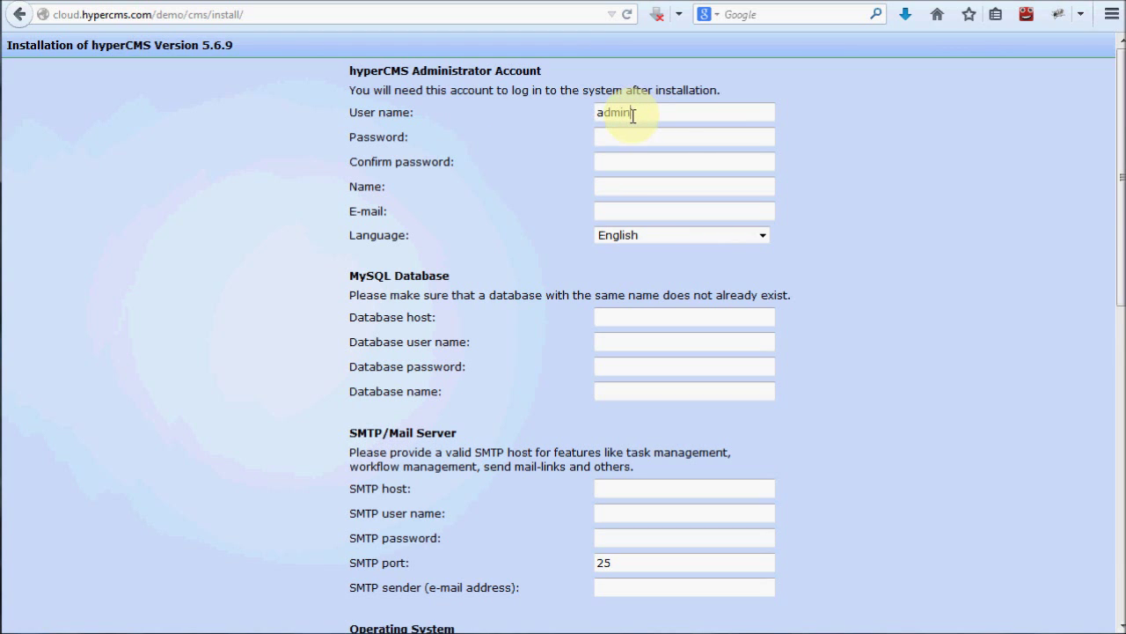
left_click(634, 134)
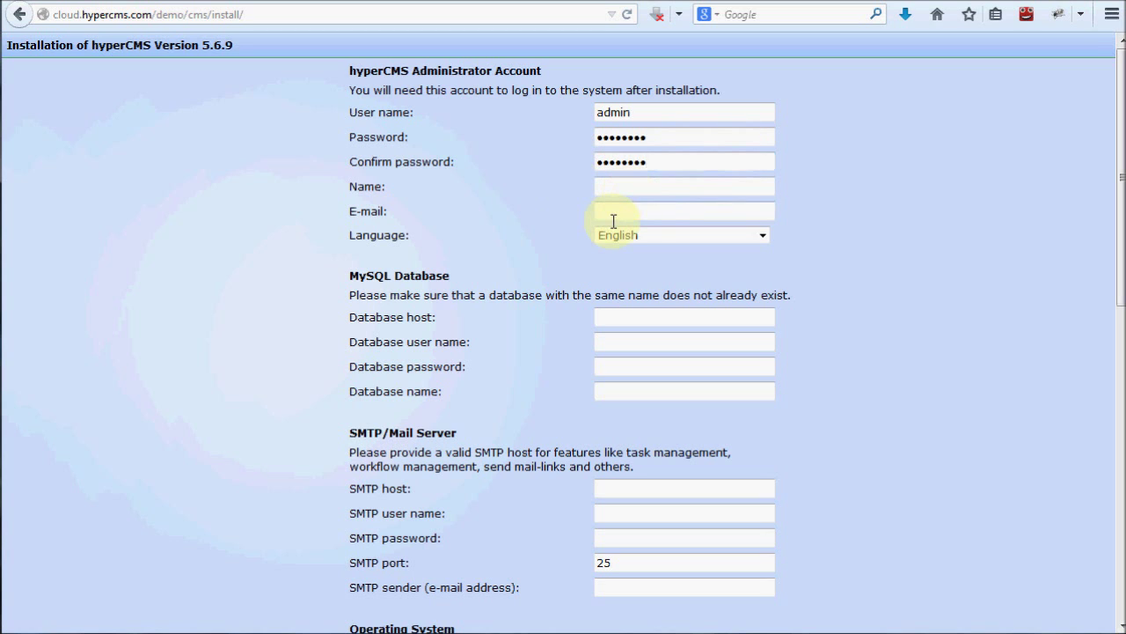
left_click(649, 215)
left_click(643, 193)
type("Clark Kent")
key("Tab")
type("c.kent@test.com")
Set MySQL host localhost, user admin, the database password and database hyercms_demo.
left_click(700, 319)
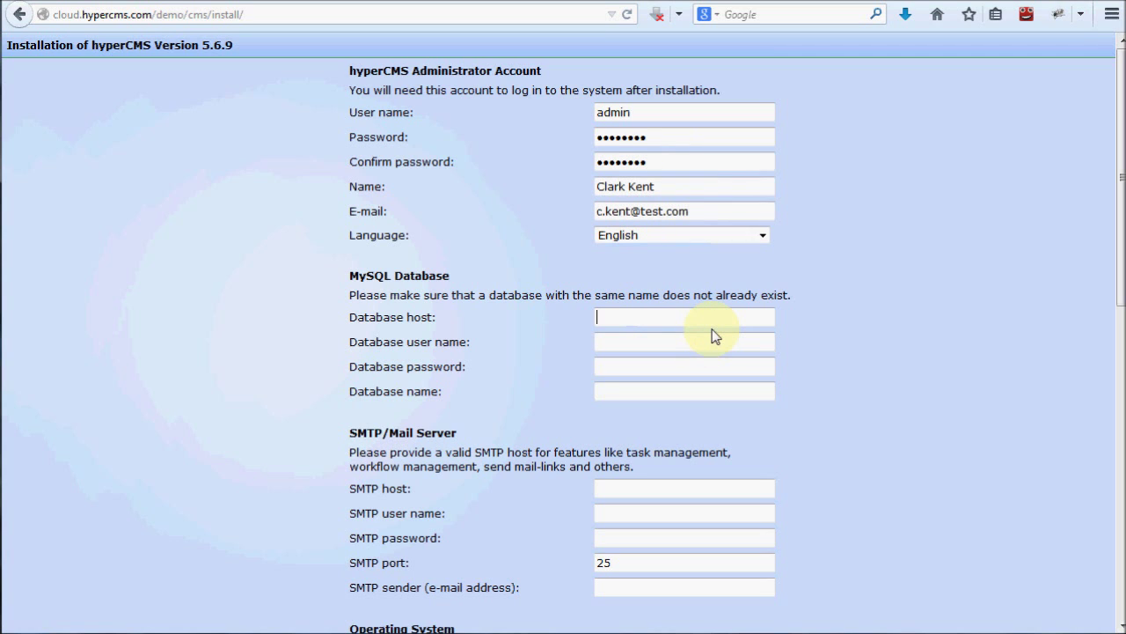
type("localhost")
type("admin")
key("Tab")
type("••••••••••")
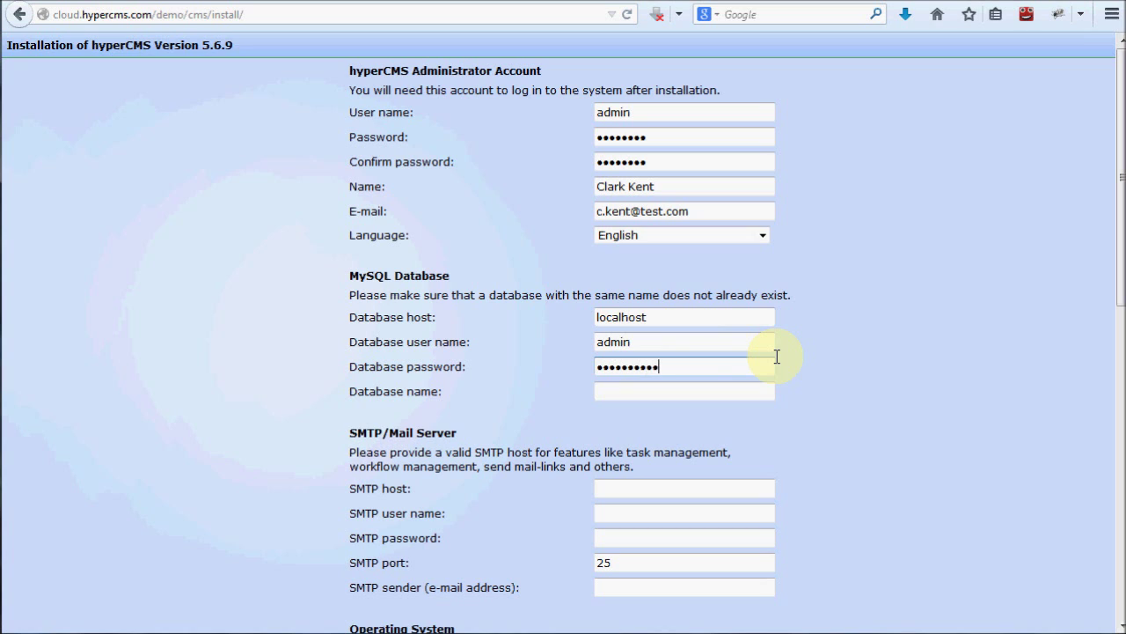
left_click(628, 391)
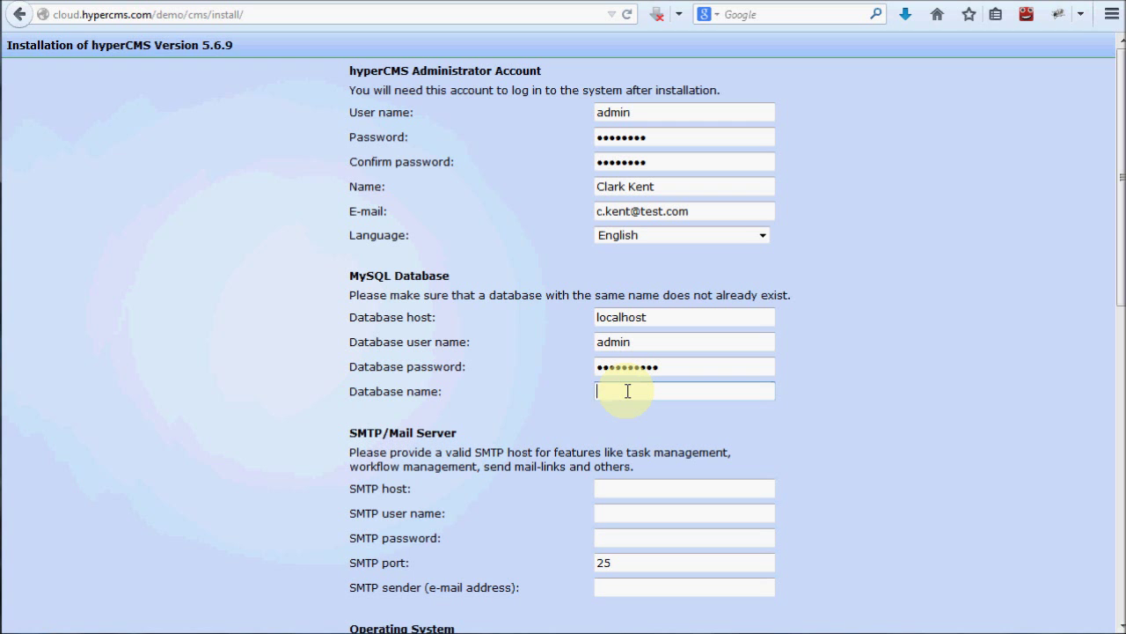
type("hyercms_demo")
scroll(633, 387, "down", 2)
left_click(674, 285)
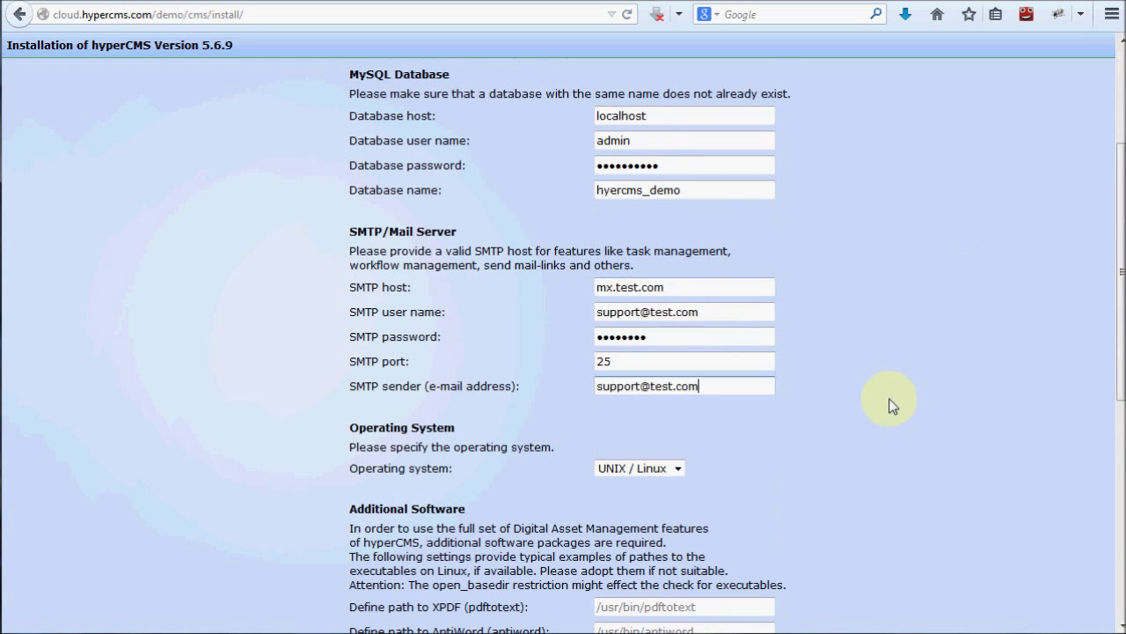
Keep UNIX / Linux as the operating system and review the default /usr/bin software paths.
scroll(887, 405, "down", 4)
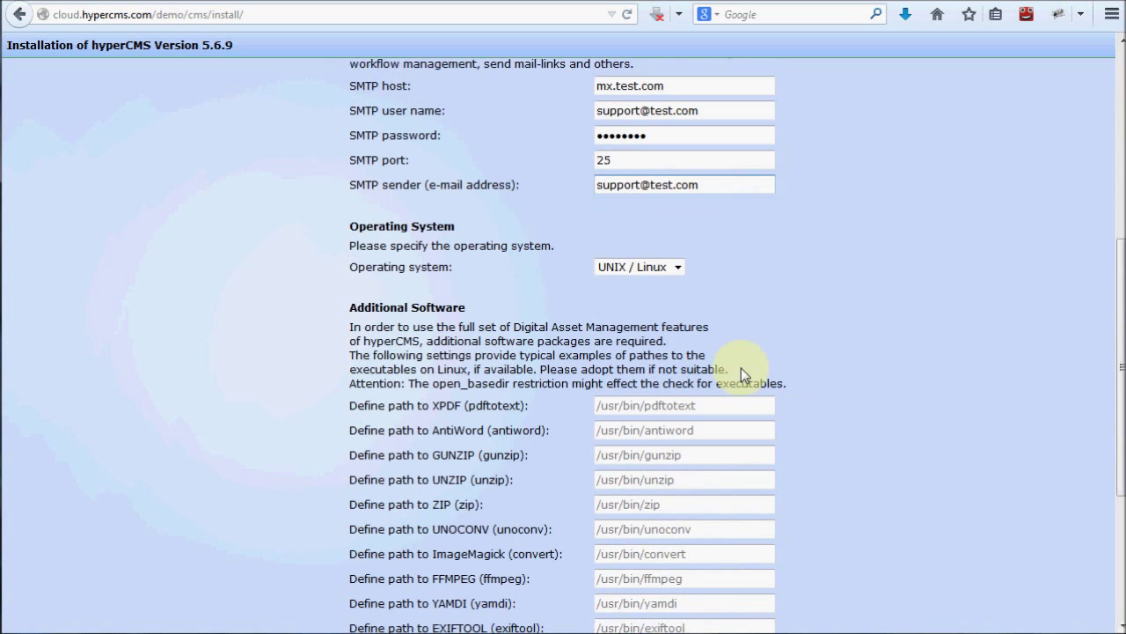
left_click(676, 267)
left_click(676, 273)
scroll(801, 357, "down", 2)
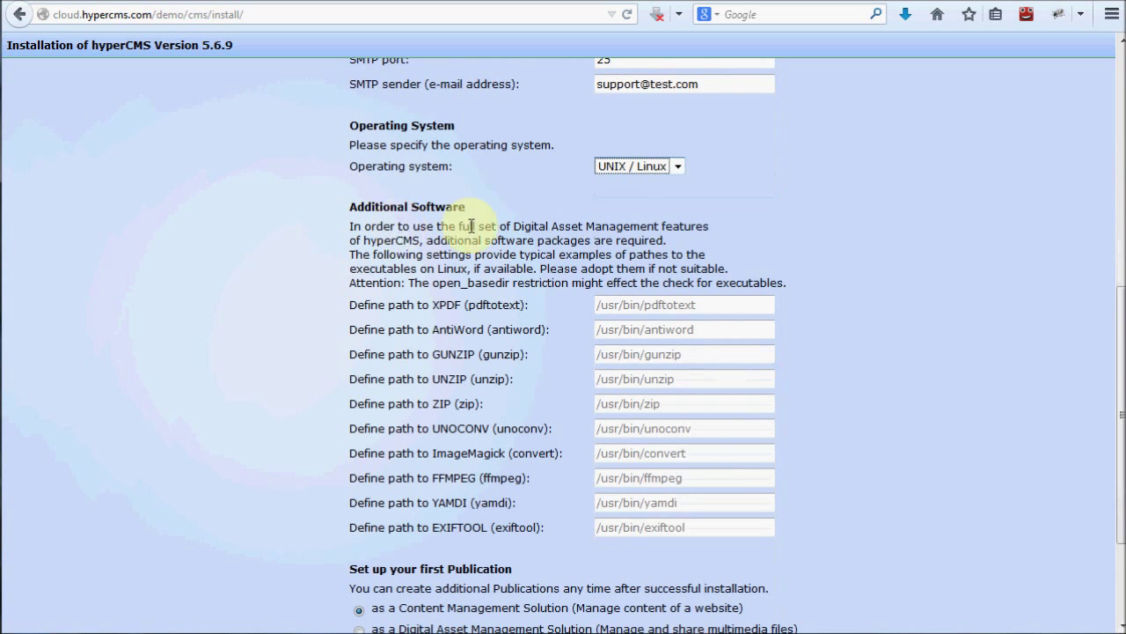
scroll(763, 262, "down", 1)
scroll(763, 267, "down", 2)
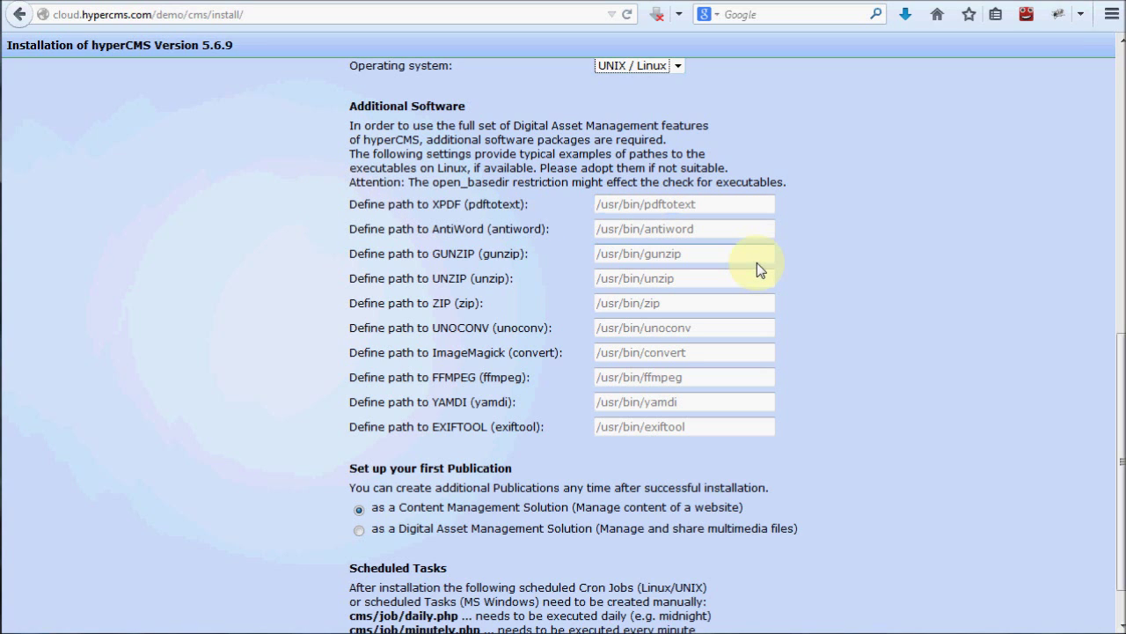
left_click(730, 204)
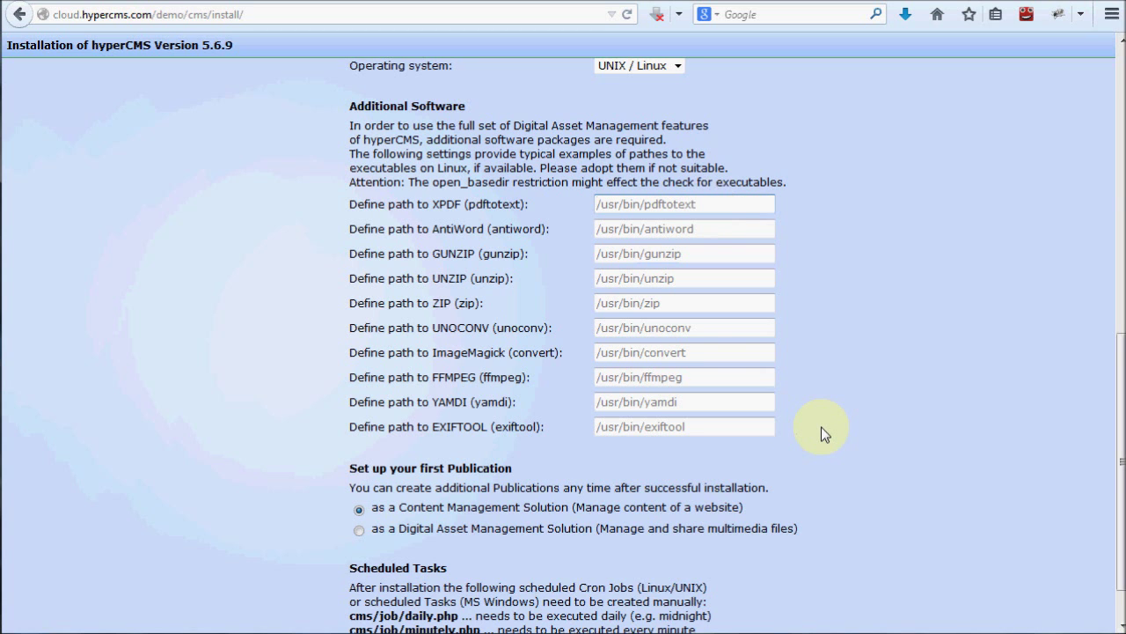
scroll(821, 427, "down", 1)
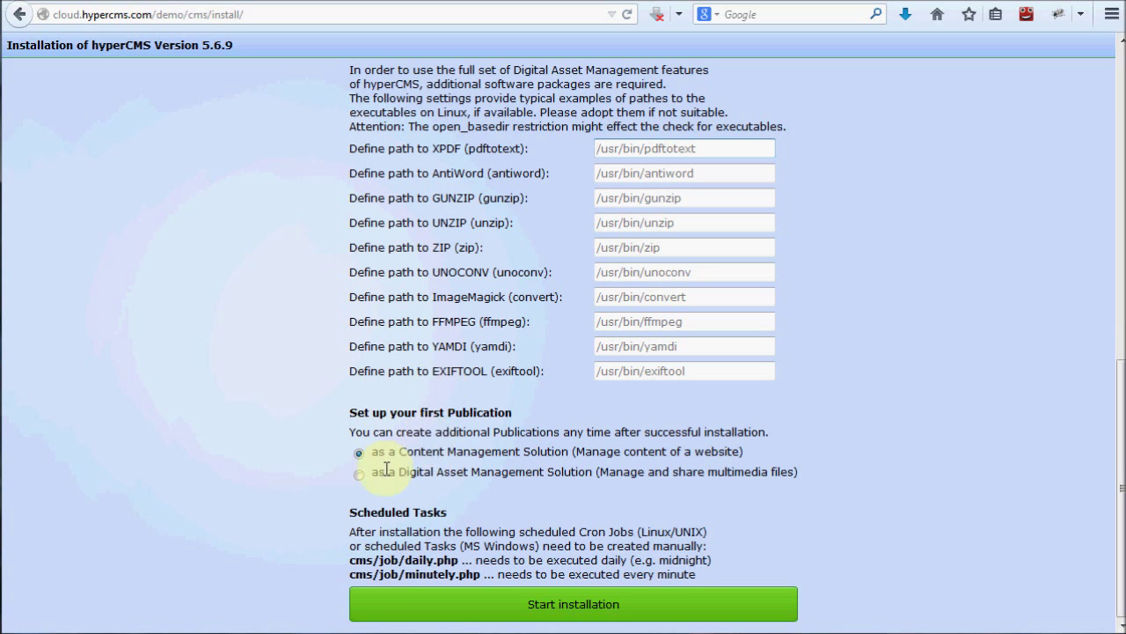
Keep Content Management Solution as the first publication and start the installation.
left_click(360, 475)
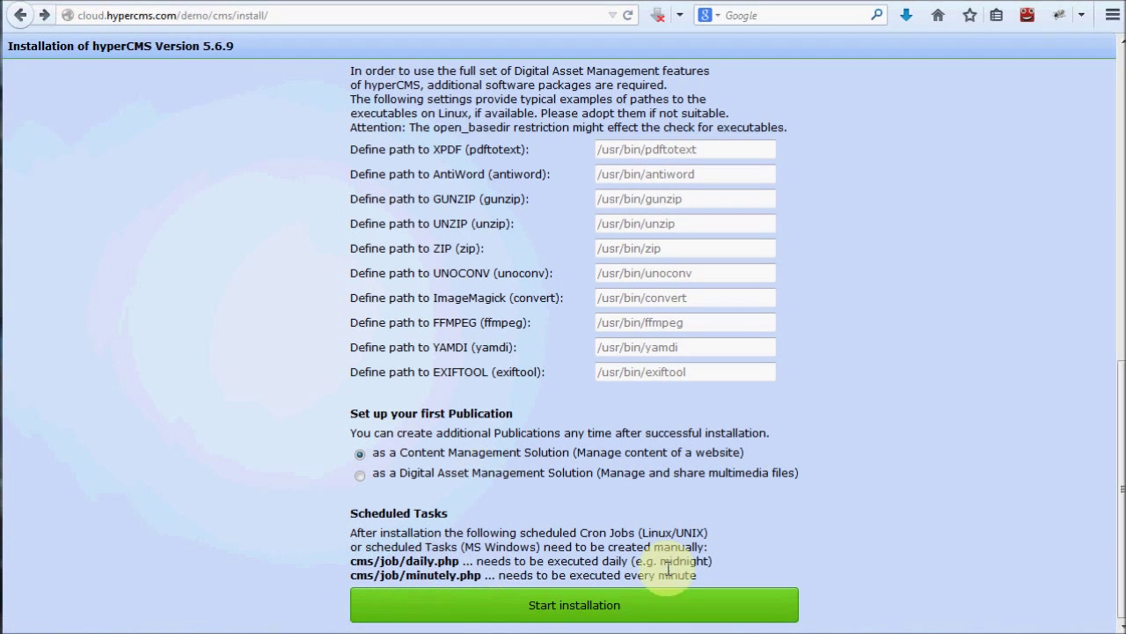
left_click(558, 605)
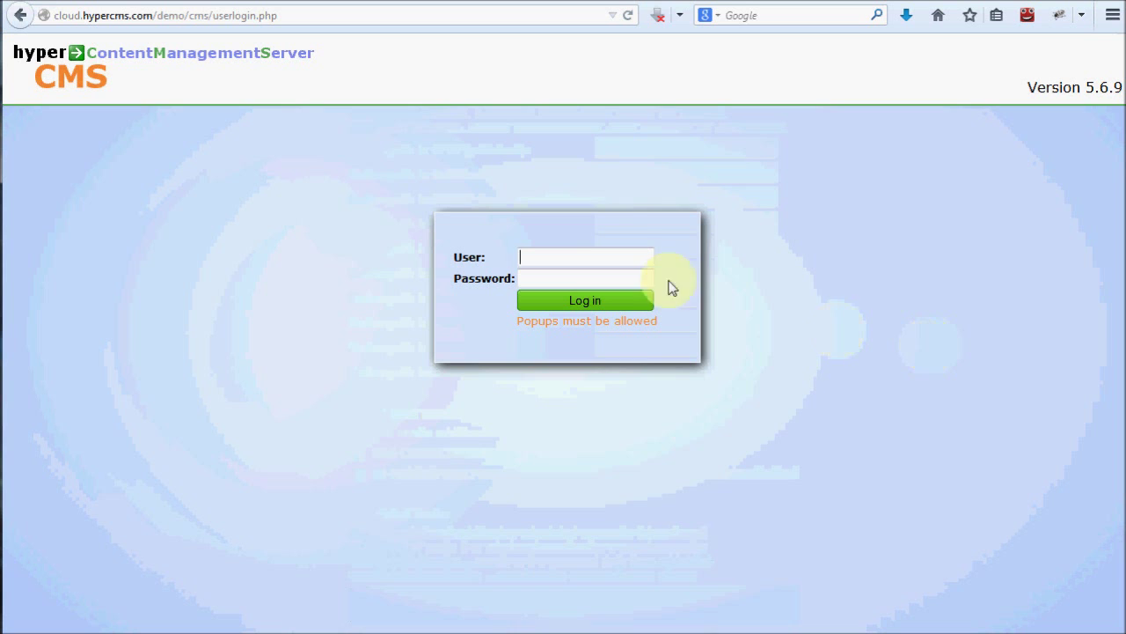
Log in with the administrator user name and password.
left_click(551, 253)
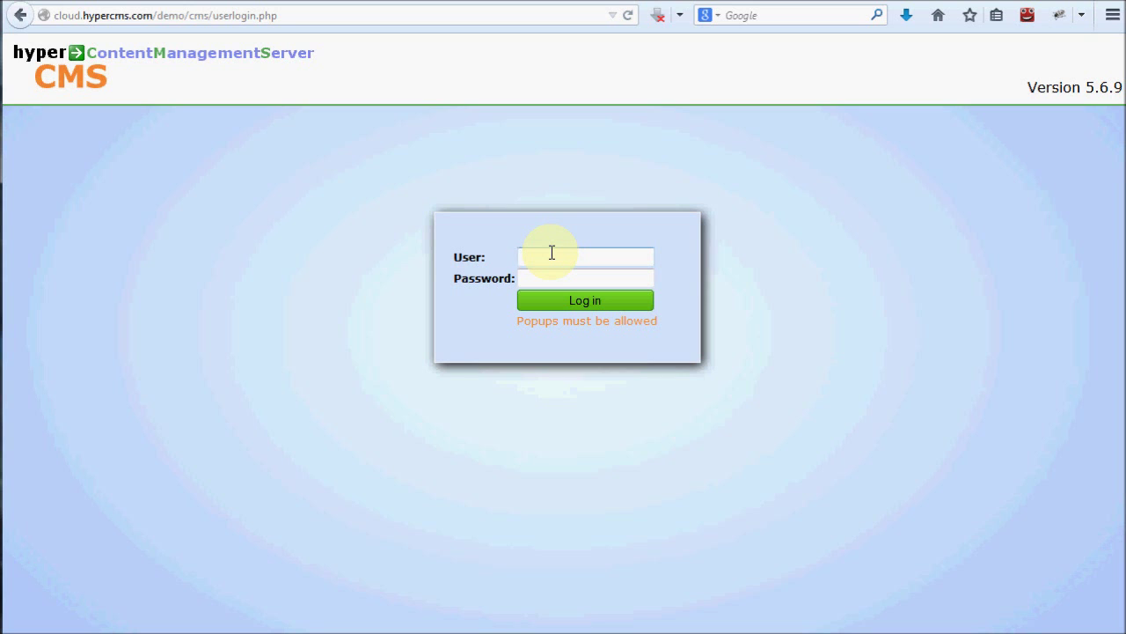
left_click(560, 263)
type("admin")
key("Tab")
key("Return")
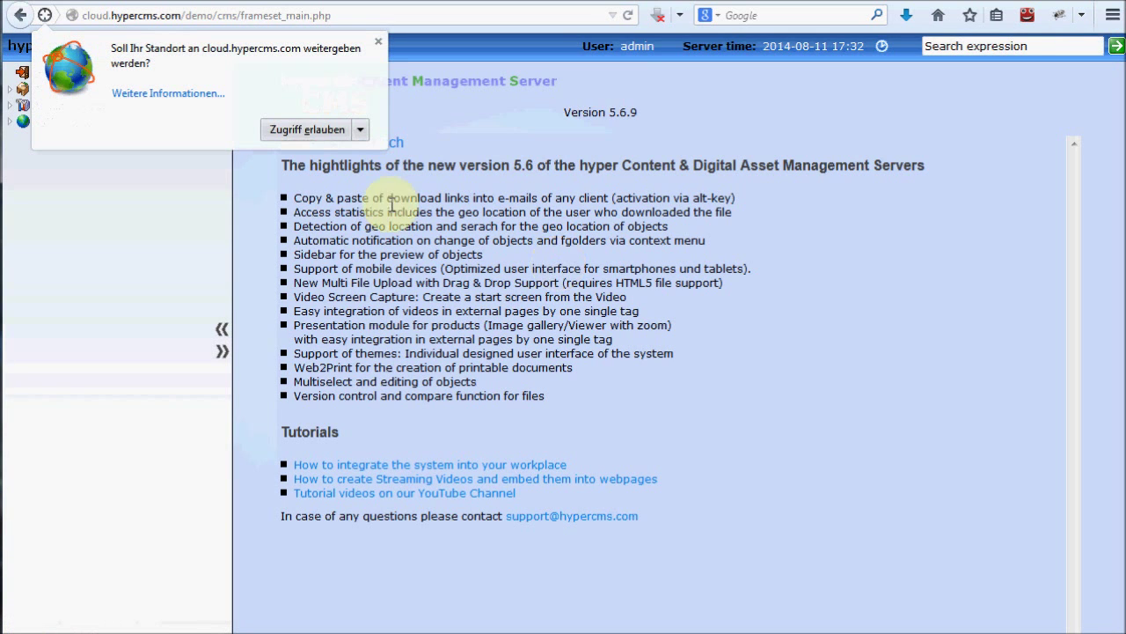
Allow the site's location access and open the personal user settings under Desktop.
left_click(307, 129)
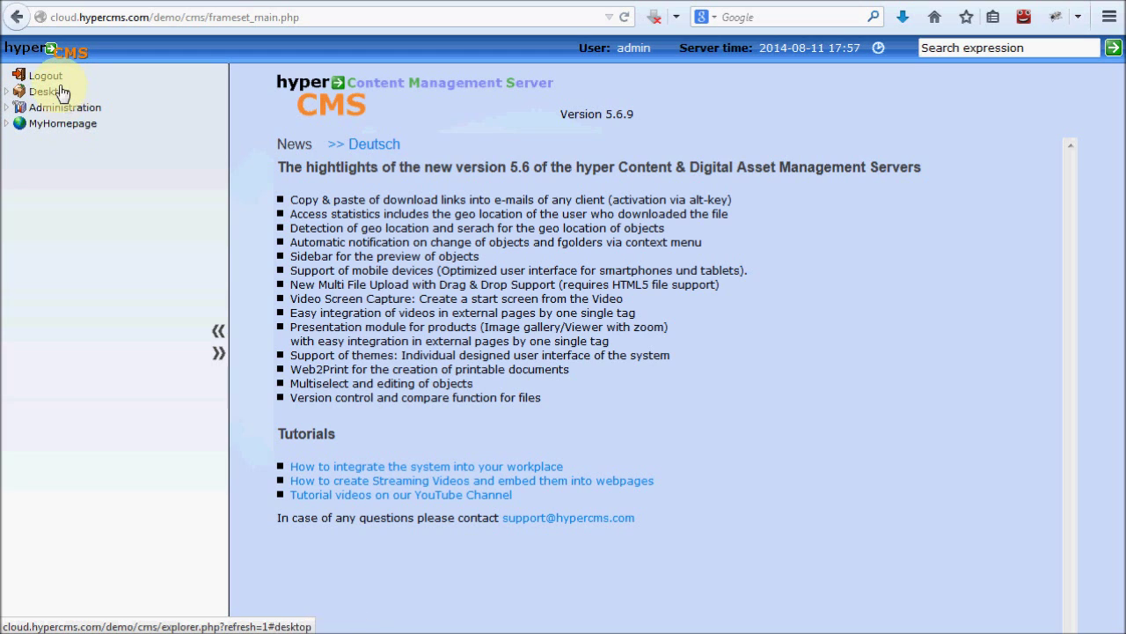
left_click(14, 97)
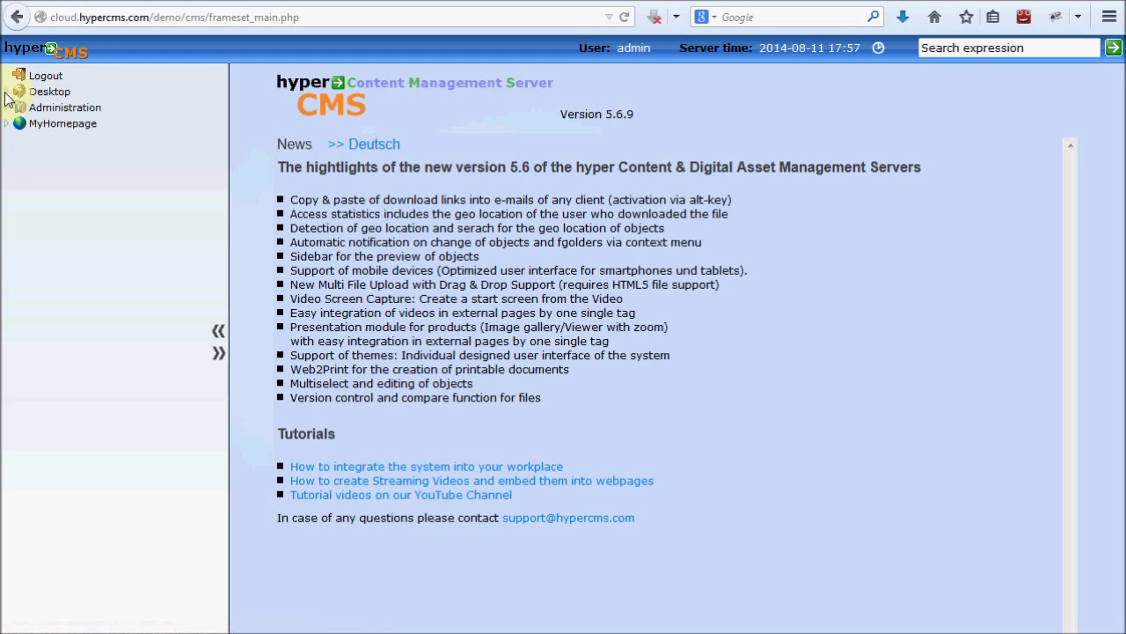
left_click(88, 108)
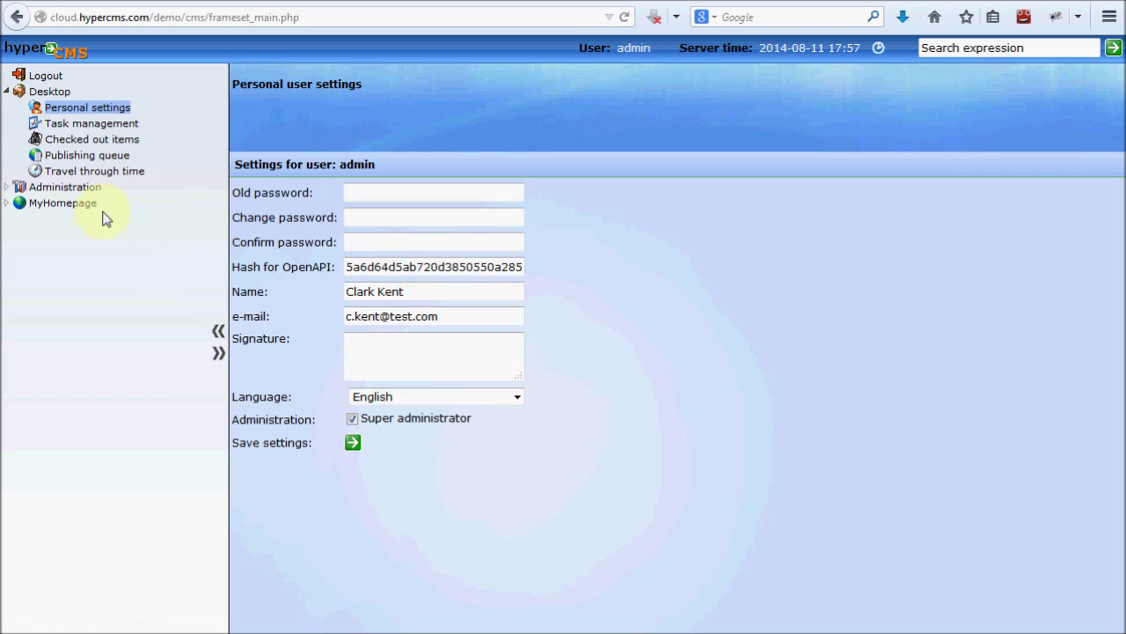
Visit User management, Publication management and Plugins under Administration.
left_click(22, 188)
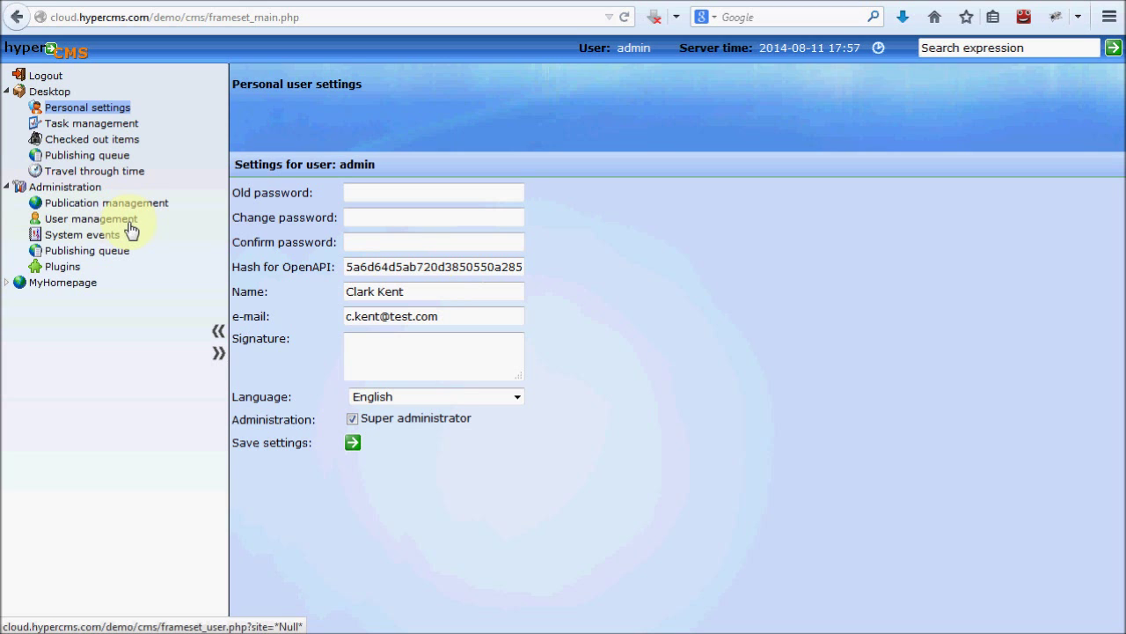
left_click(71, 220)
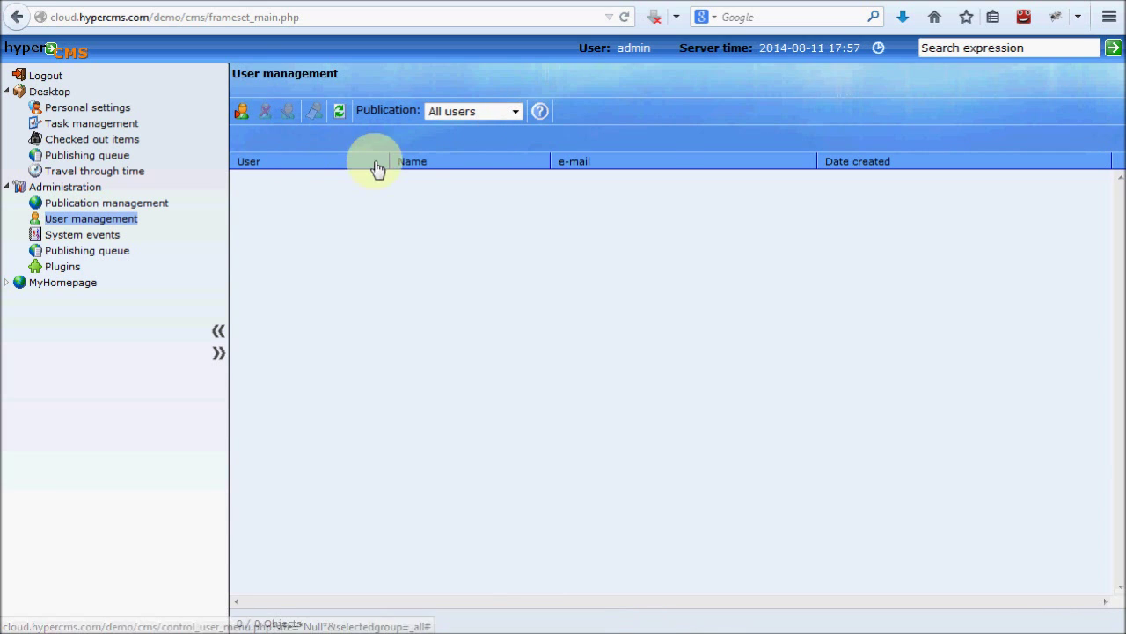
left_click(101, 204)
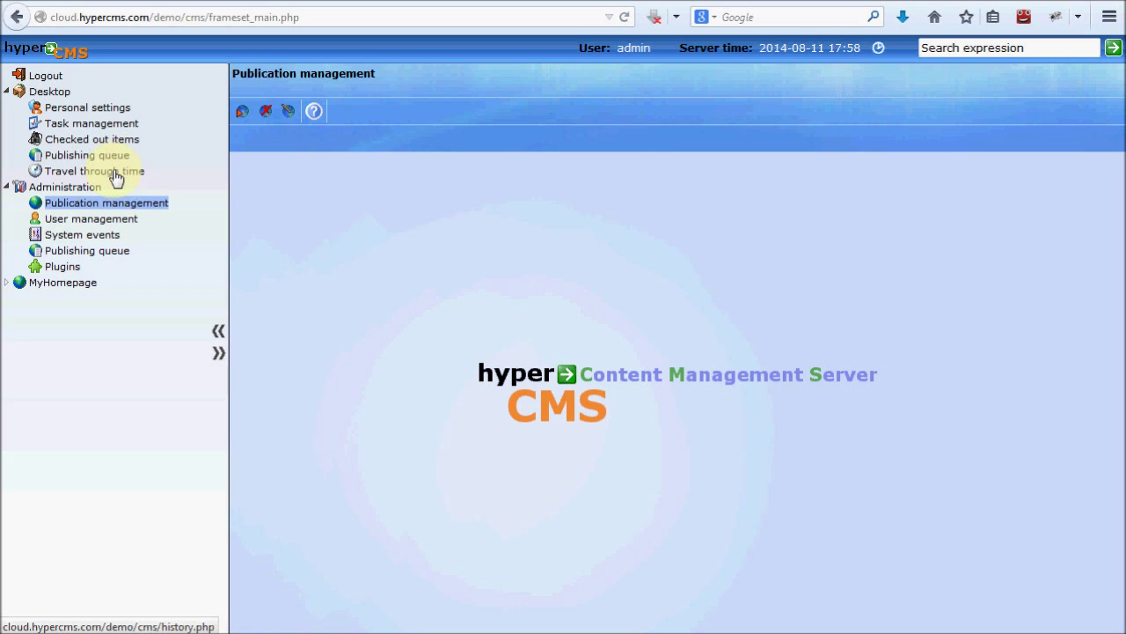
left_click(71, 268)
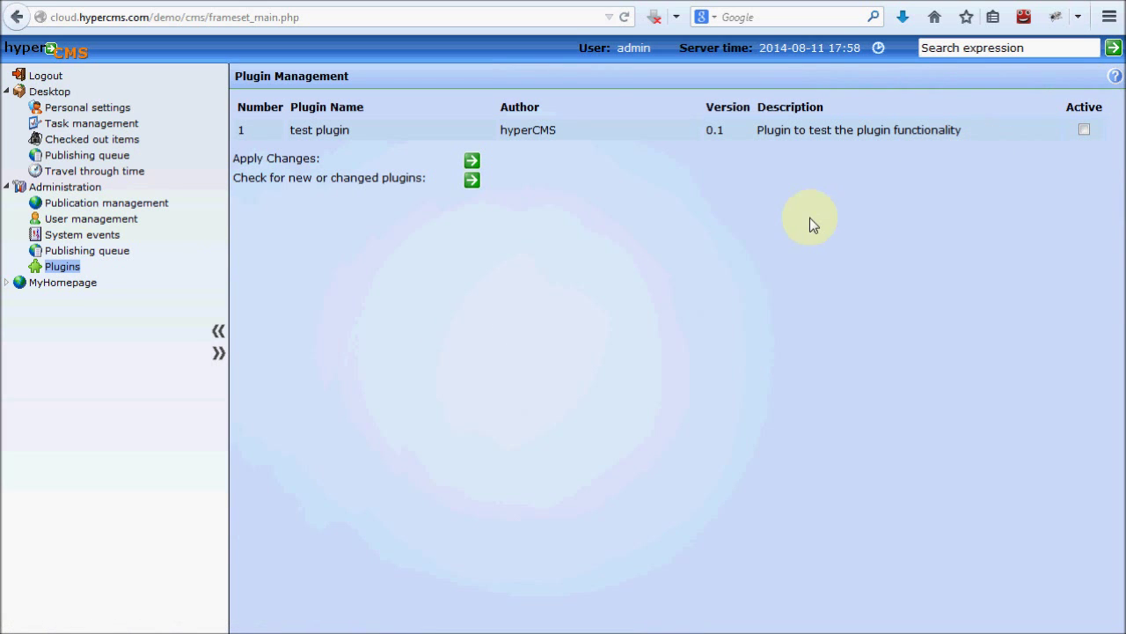
Collapse Administration and Desktop, and expand the MyHomepage publication.
left_click(6, 188)
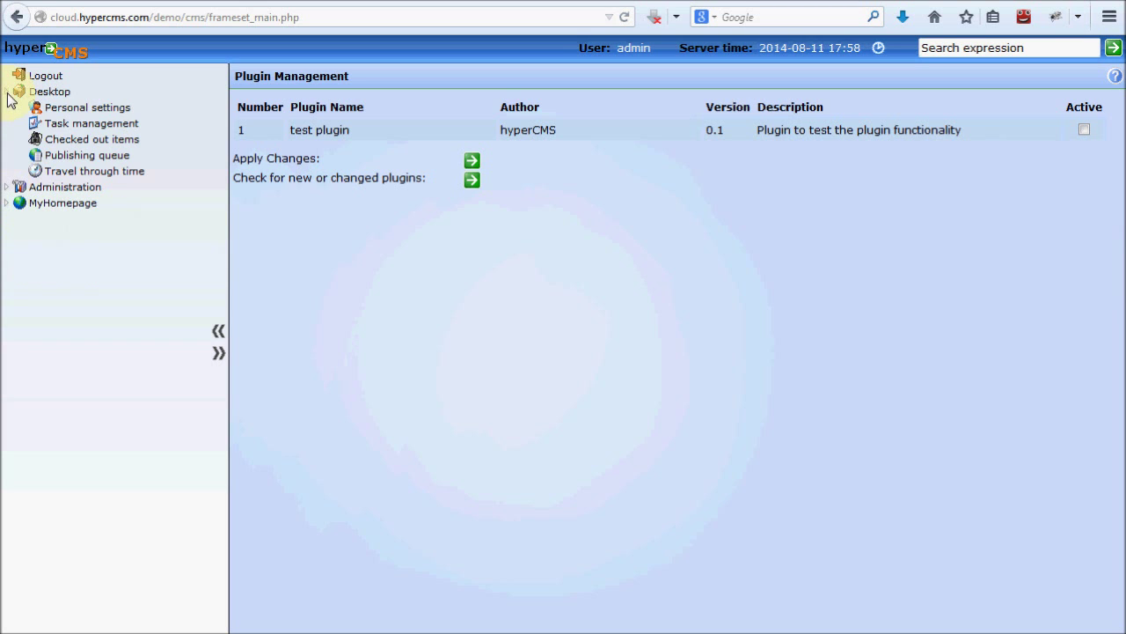
left_click(7, 92)
left_click(7, 124)
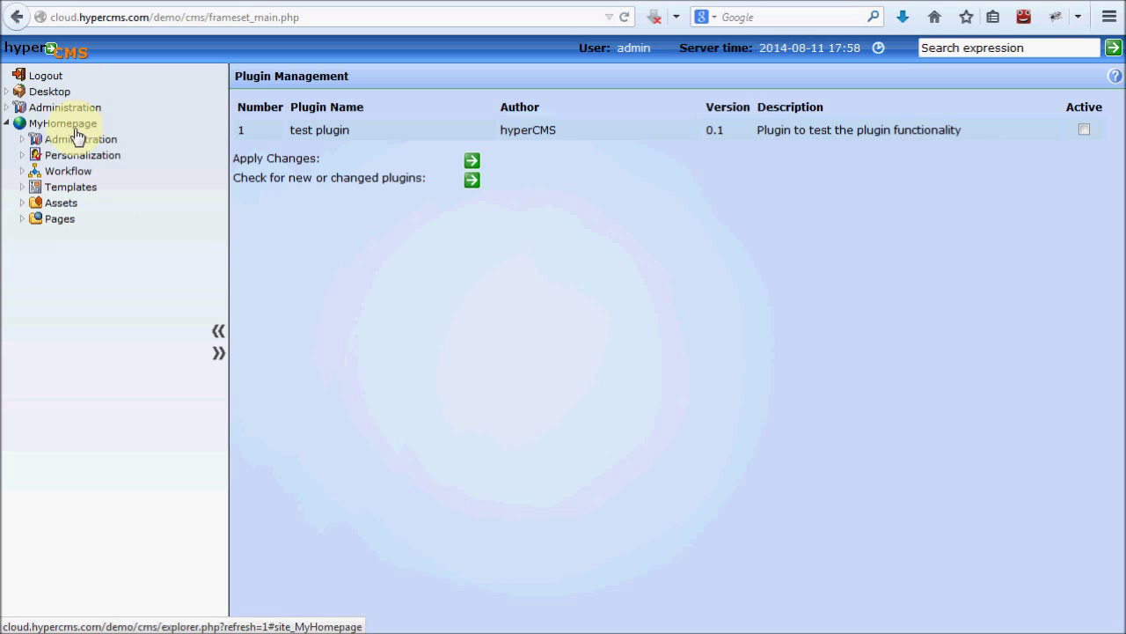
Inspect the configuration.php form in MyHomepage Assets, then open the Multimedia folder with Slider1-3.jpg.
left_click(56, 206)
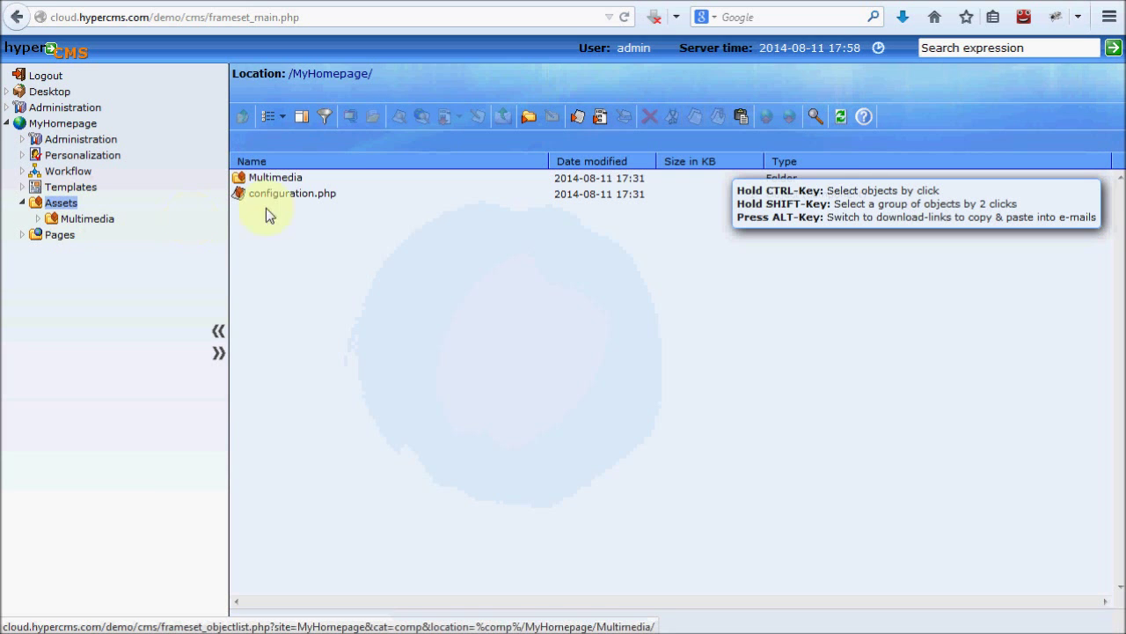
double_click(286, 194)
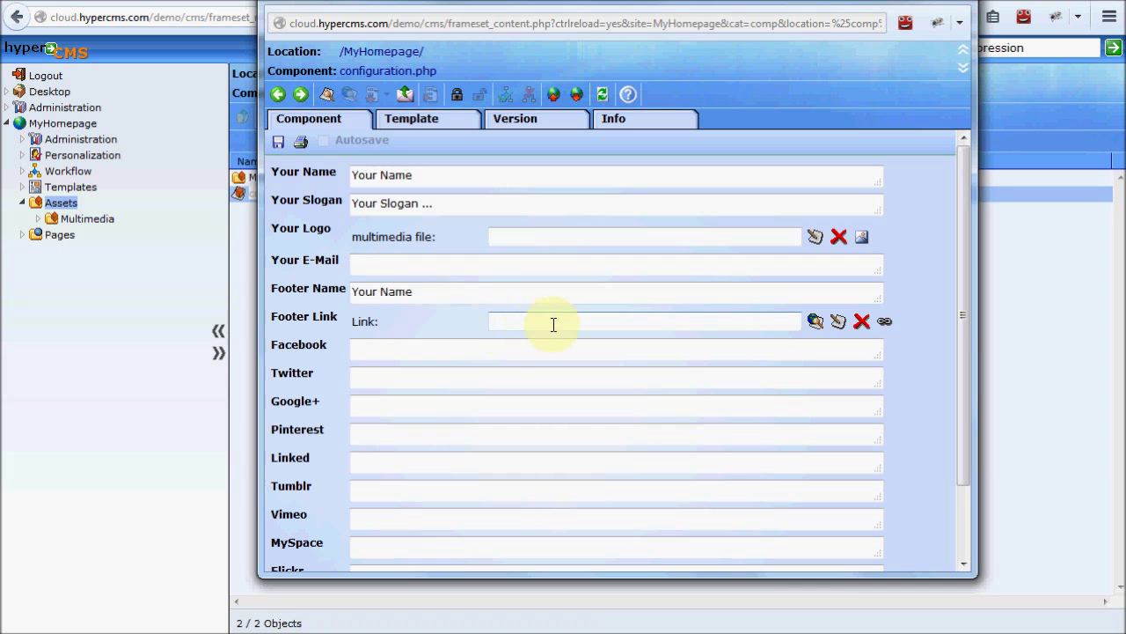
scroll(374, 322, "down", 1)
scroll(374, 322, "down", 1)
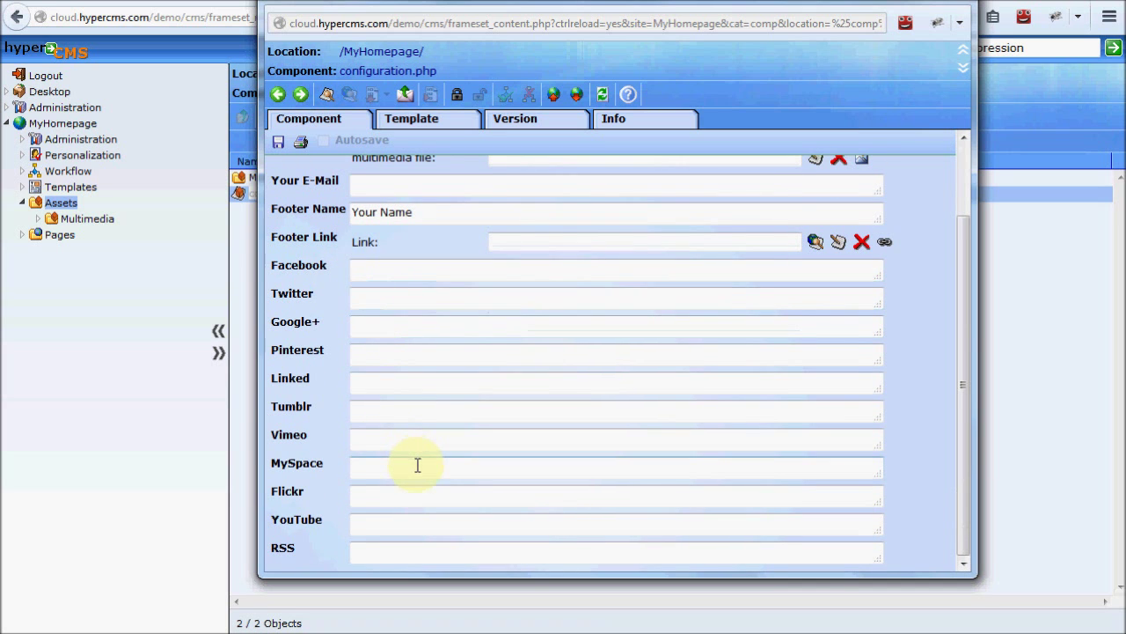
scroll(845, 333, "up", 2)
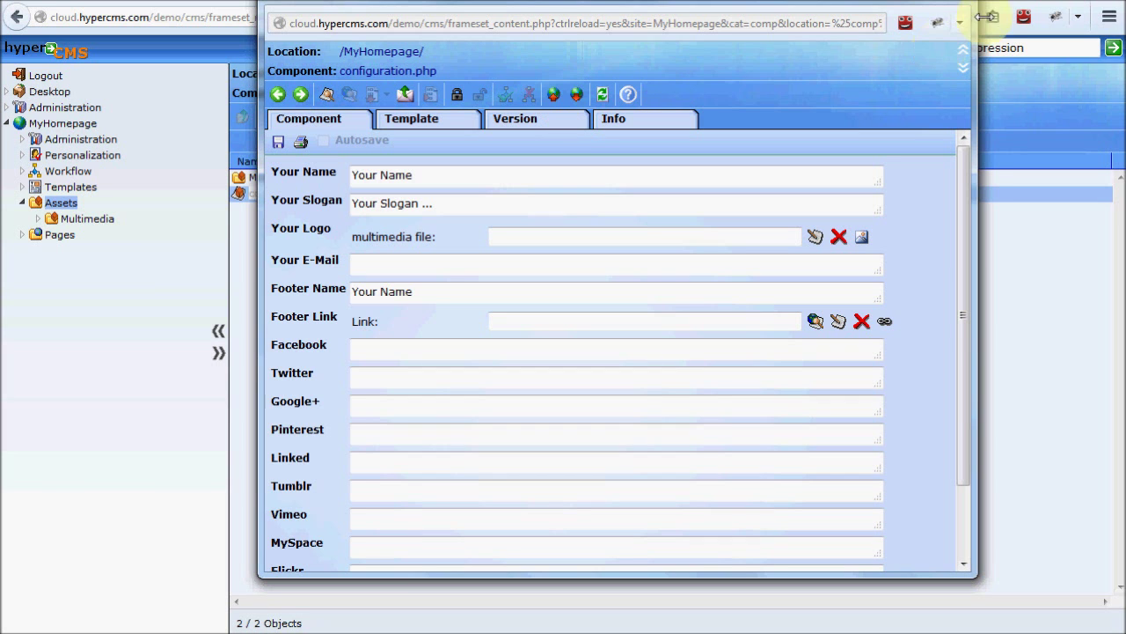
left_click(986, 12)
double_click(277, 179)
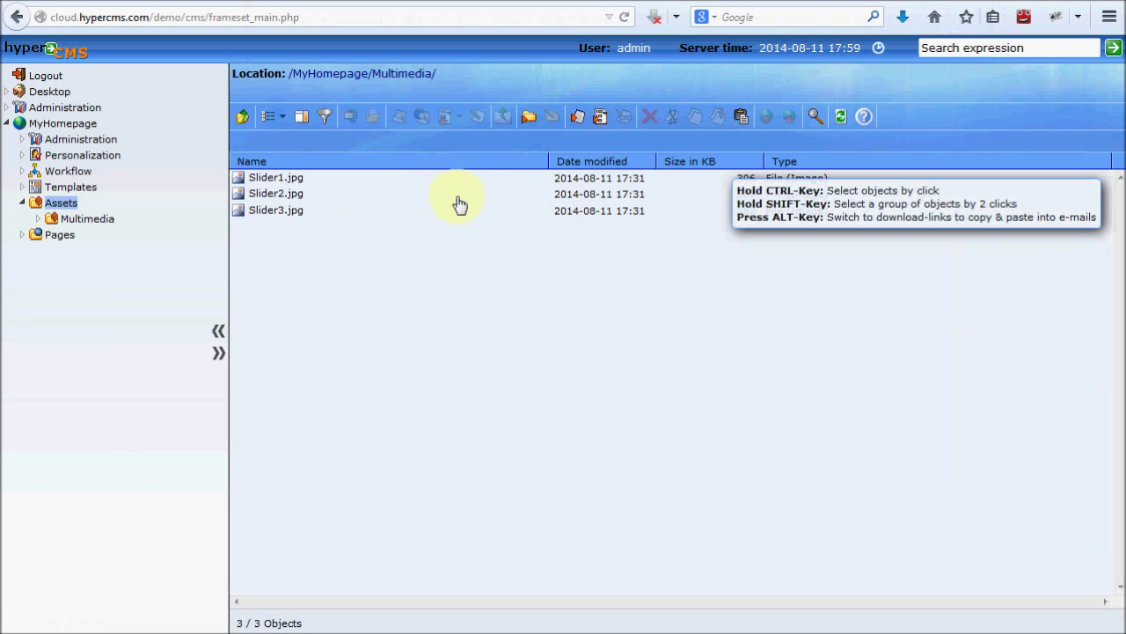
Show the Multimedia files as thumbnails and return to the top of Assets.
left_click(271, 116)
left_click(331, 115)
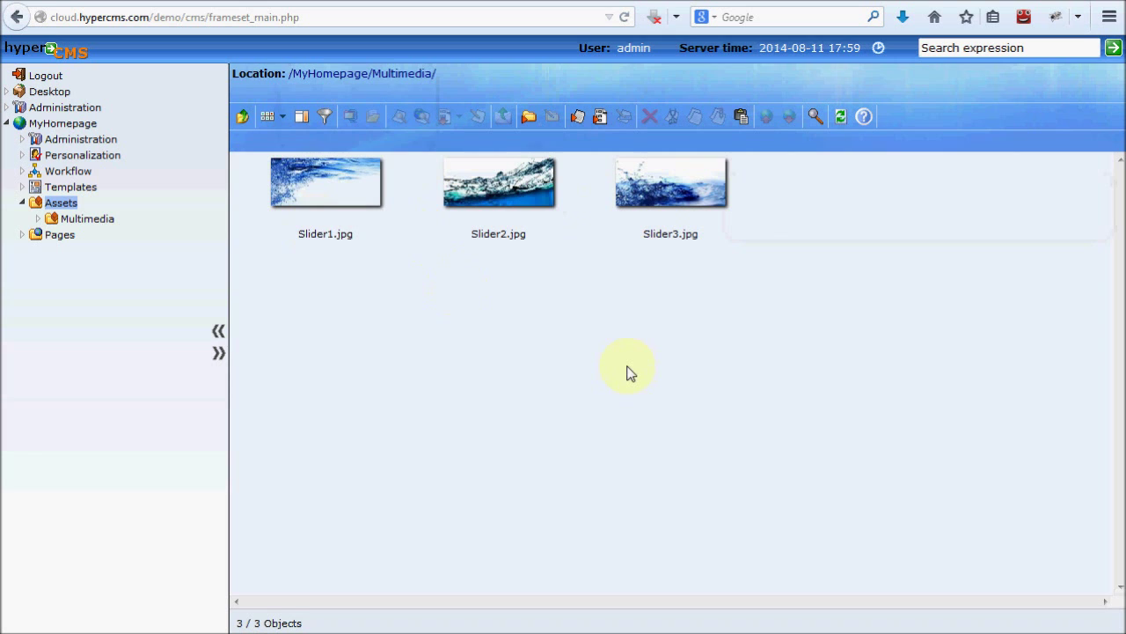
left_click(79, 218)
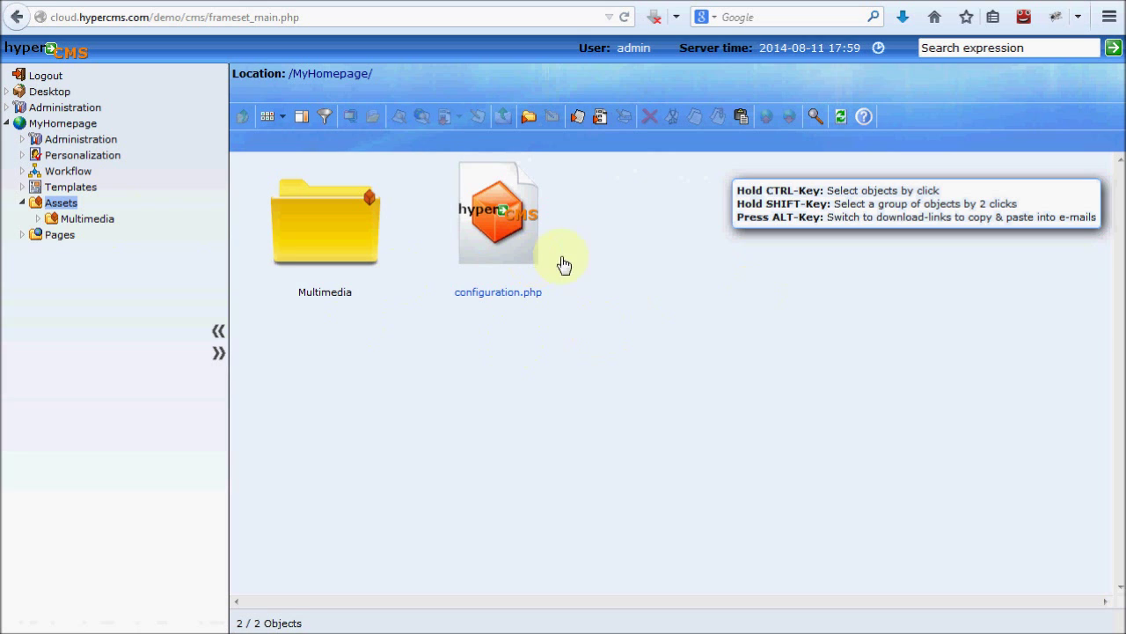
Show the MyHomepage Pages section as a Details list.
left_click(59, 236)
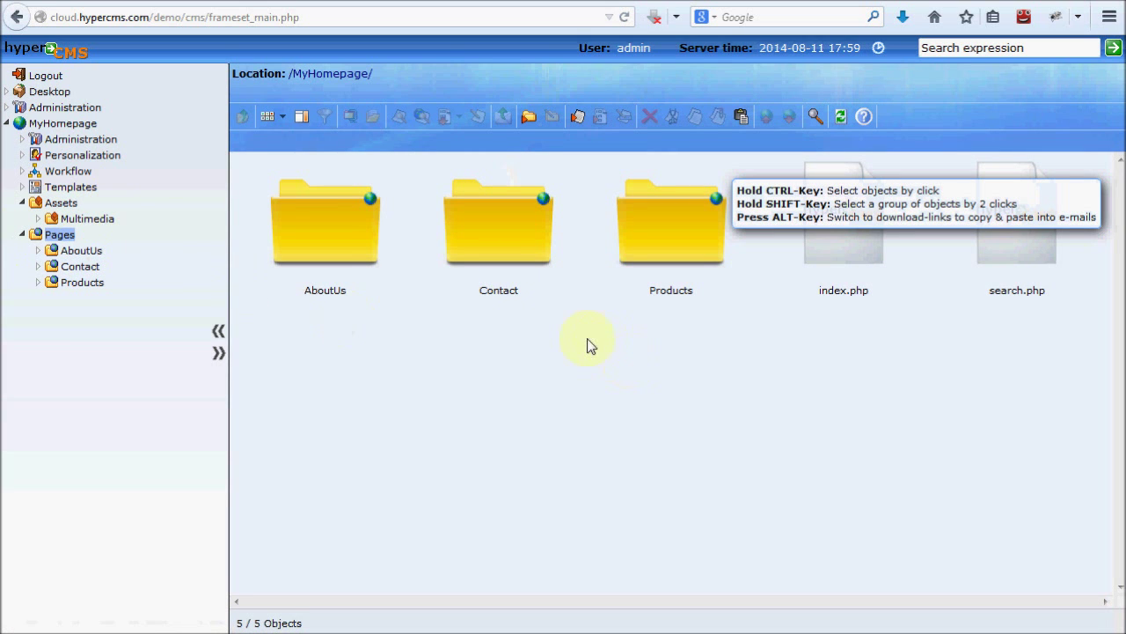
left_click(269, 118)
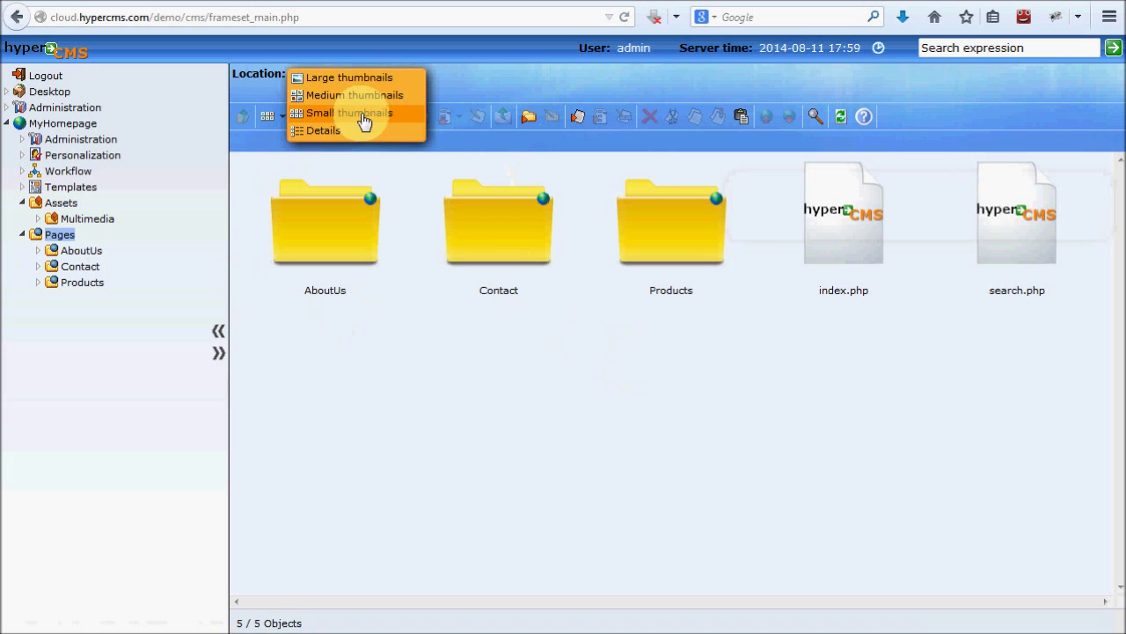
left_click(322, 130)
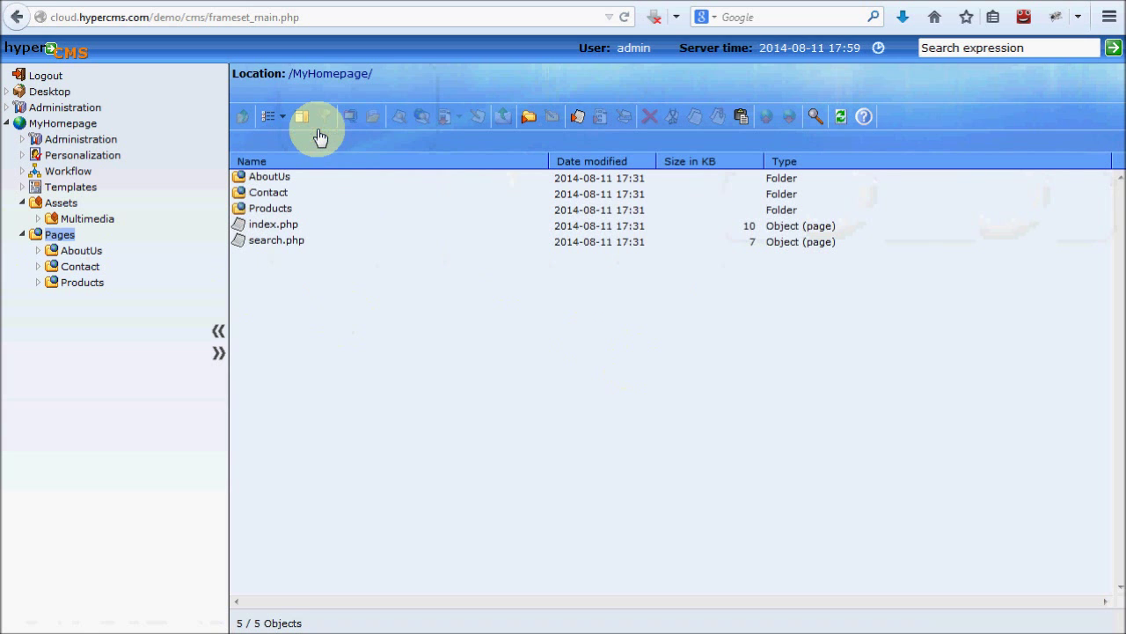
Open index.php in the page editor, moved left and widened.
double_click(282, 226)
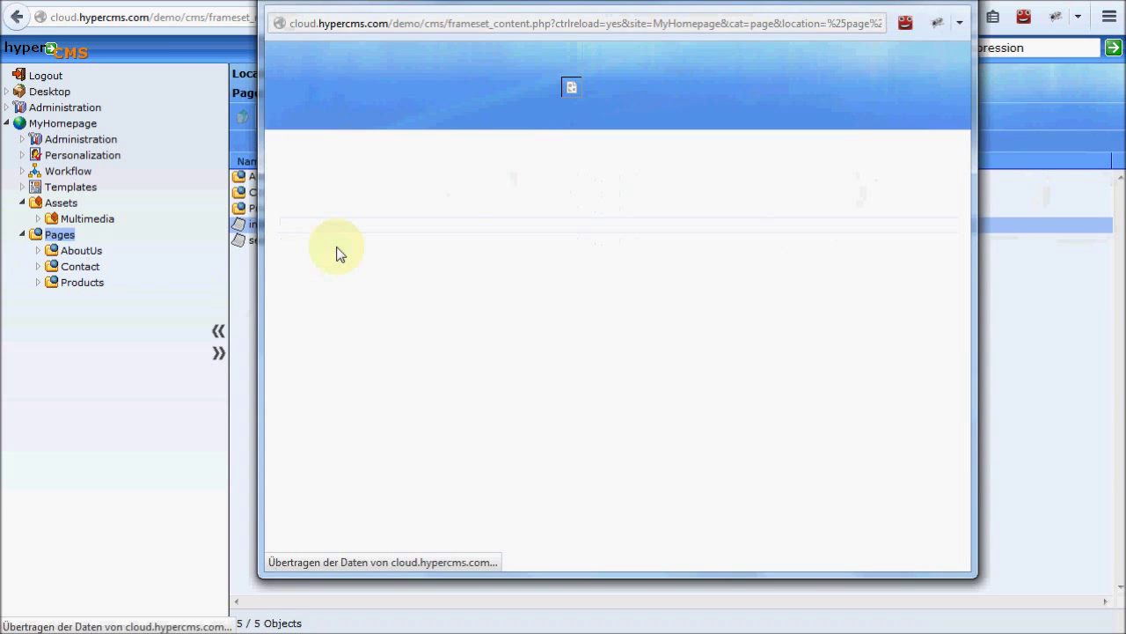
left_click_drag(447, 7, 220, 6)
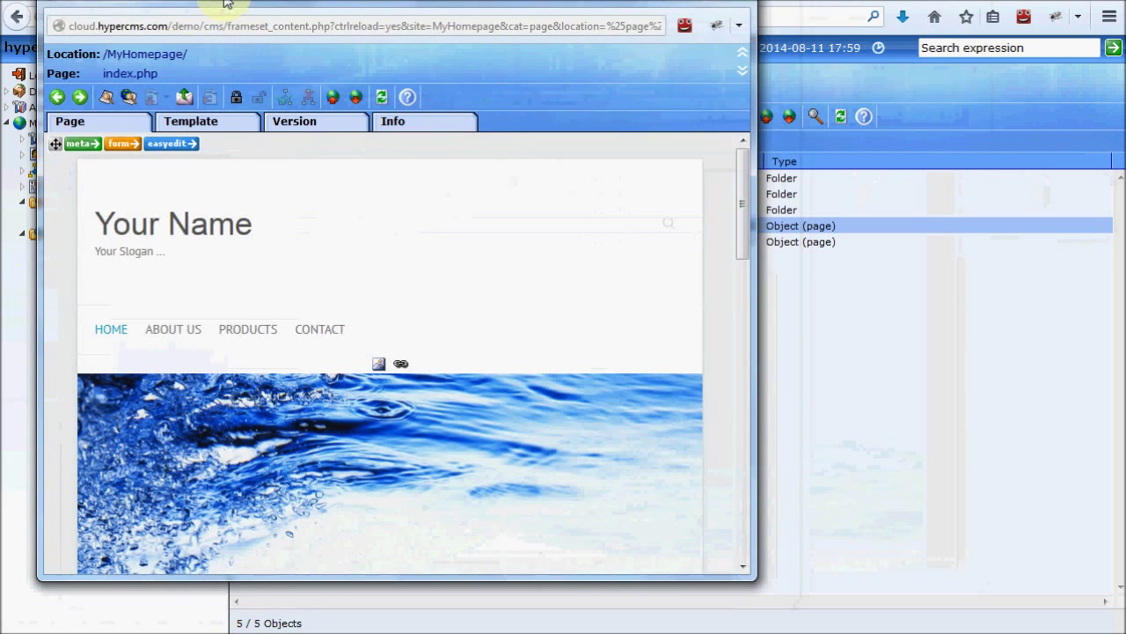
left_click_drag(750, 262, 1115, 255)
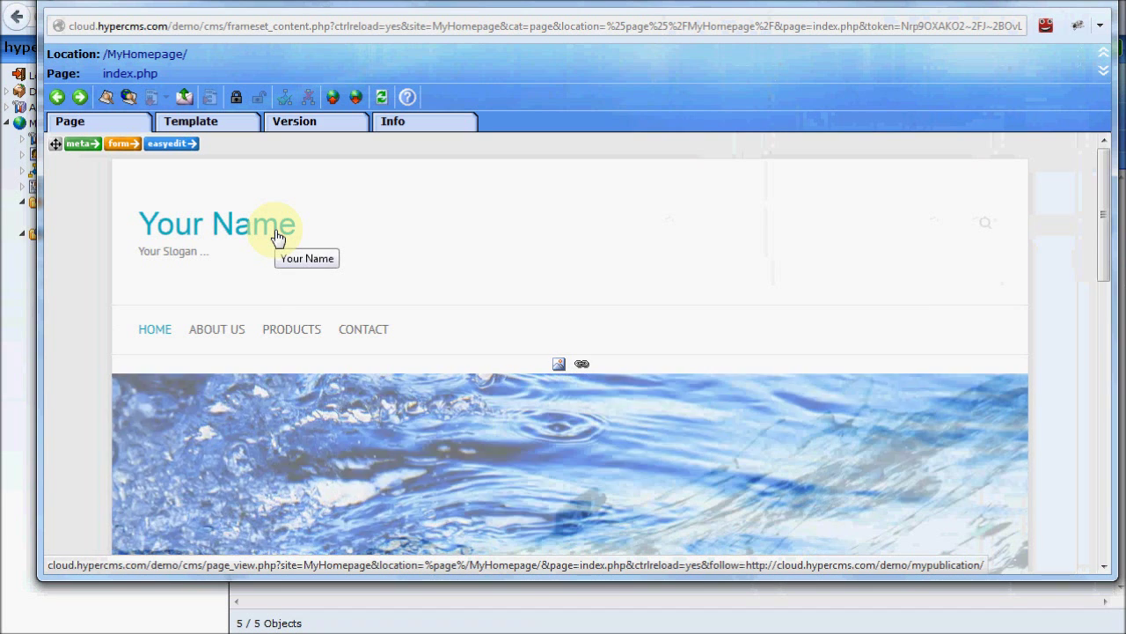
Go to the About Us page from the page's navigation menu.
scroll(264, 264, "down", 2)
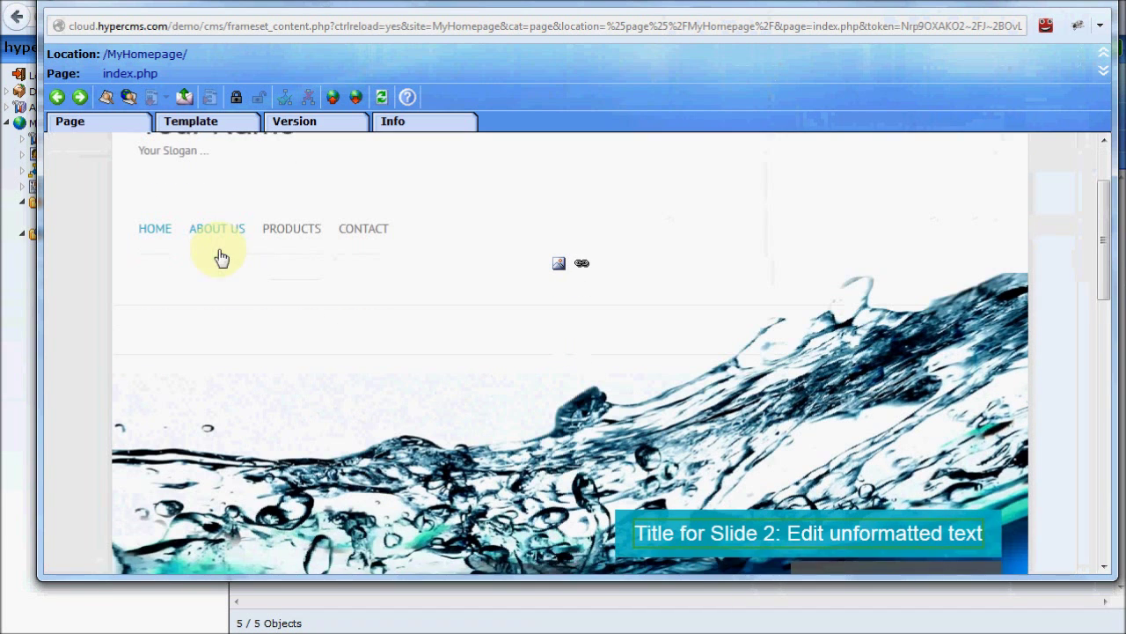
left_click(232, 236)
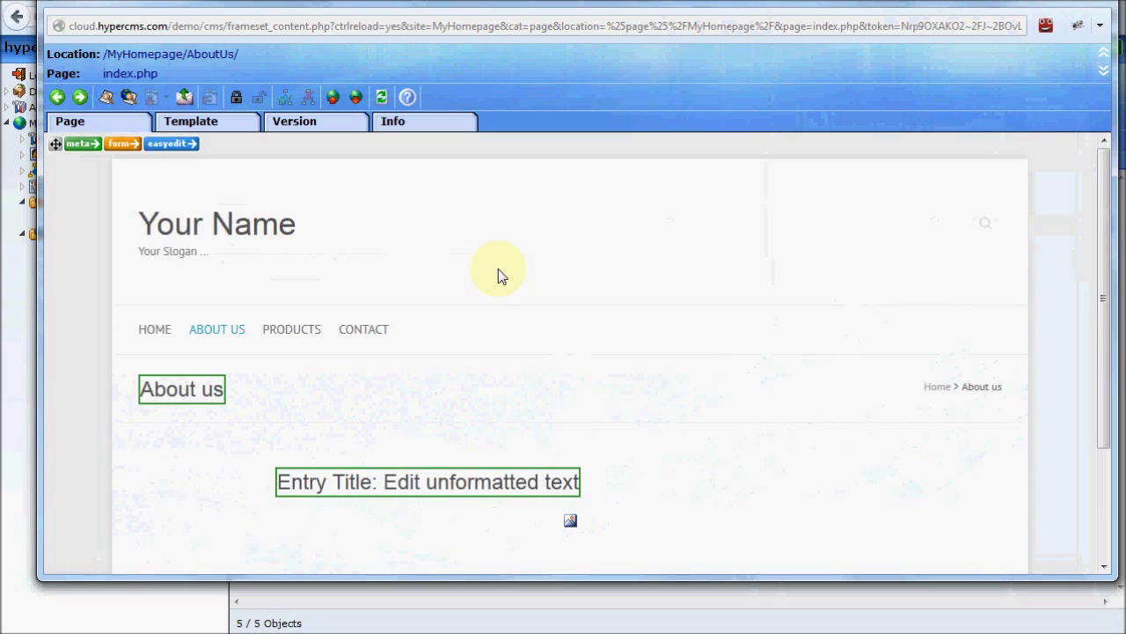
scroll(499, 273, "down", 3)
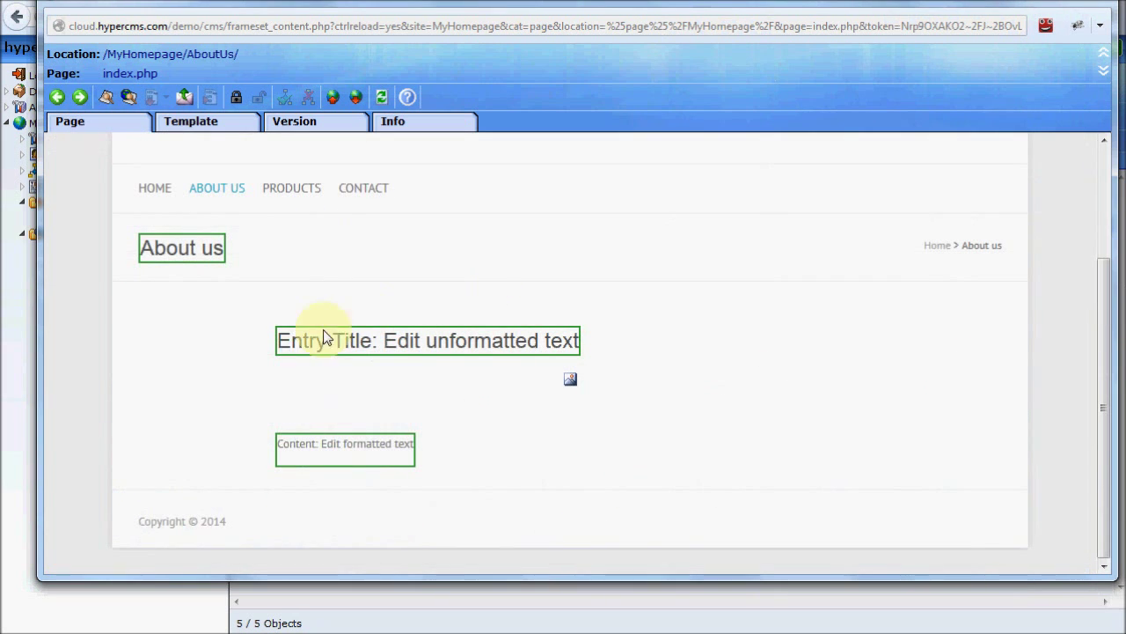
Type the filler text 'asdasdsad sadasdasd sadasdasdasdas sadasdasdasdassadsadasdas' into the Content field and start a new paragraph.
left_click(335, 342)
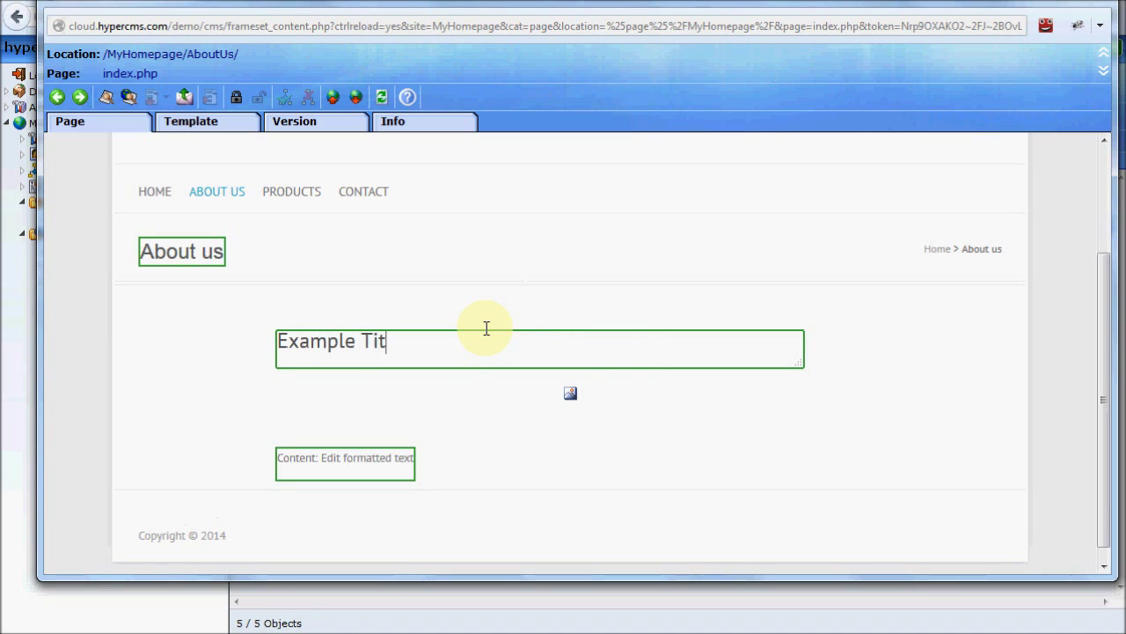
left_click(368, 458)
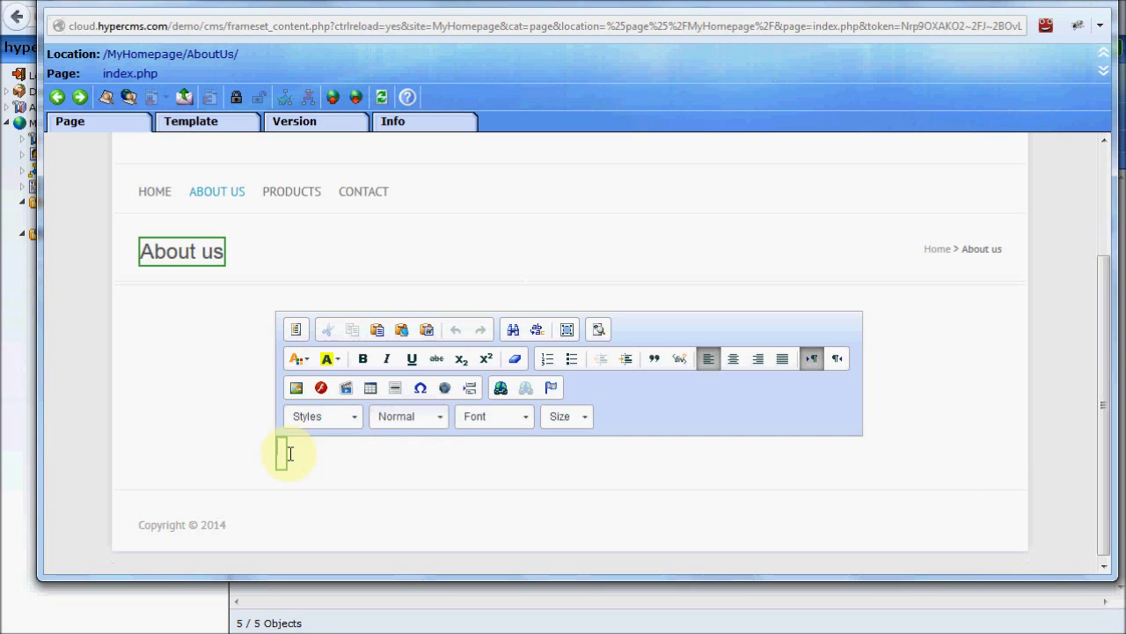
type("asdasdsad sad")
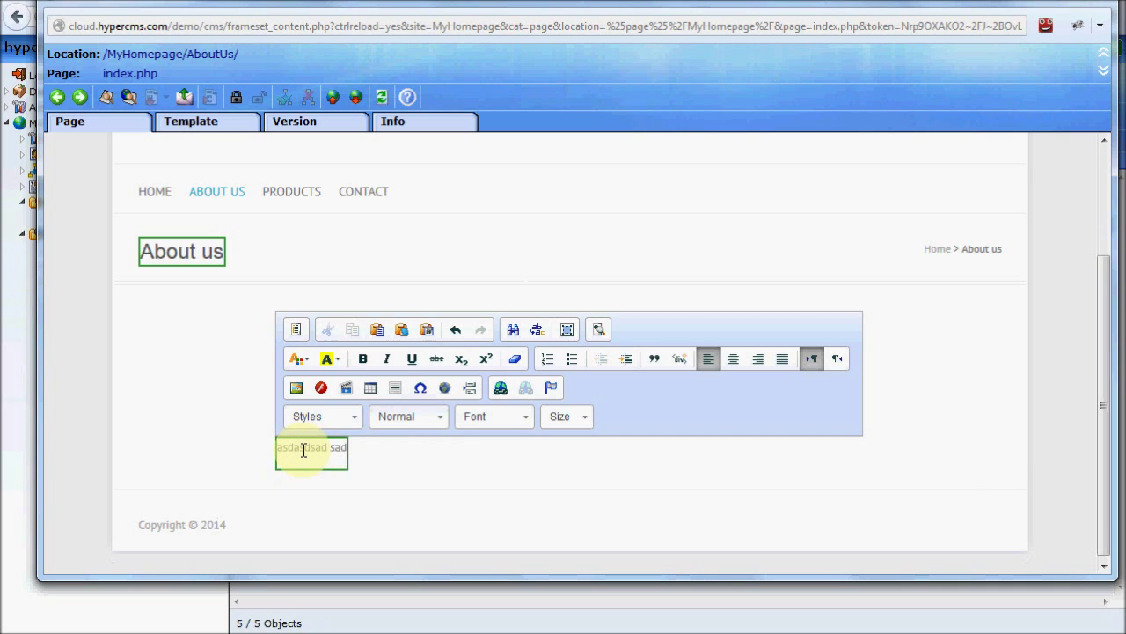
type("asdasd sadasdasdasdas sadasdasdasdassad")
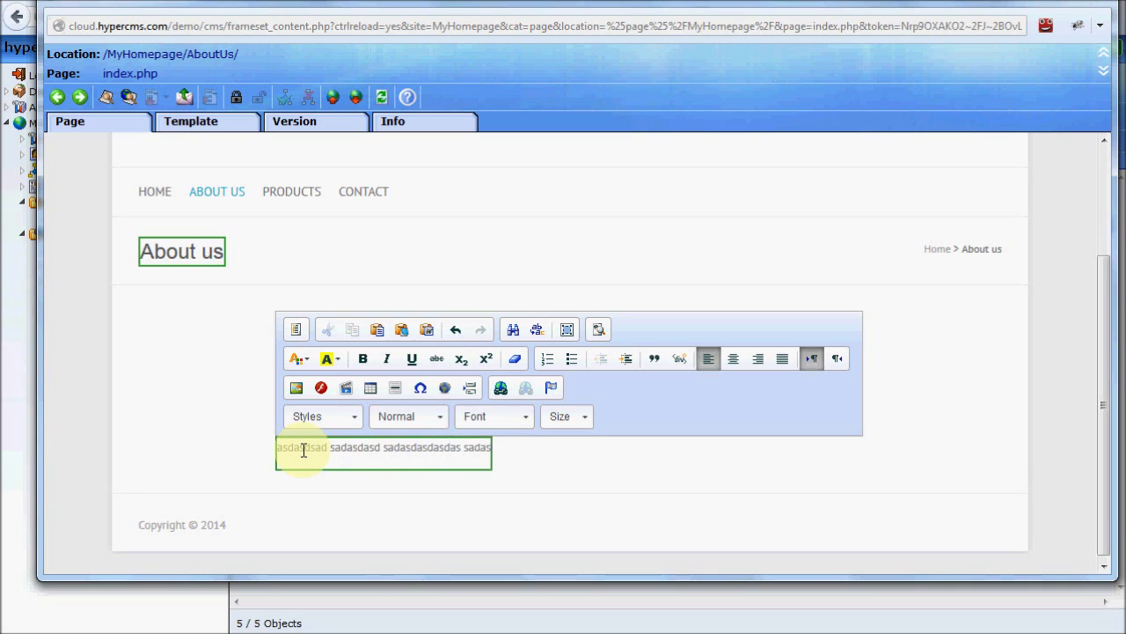
type("sadasdas")
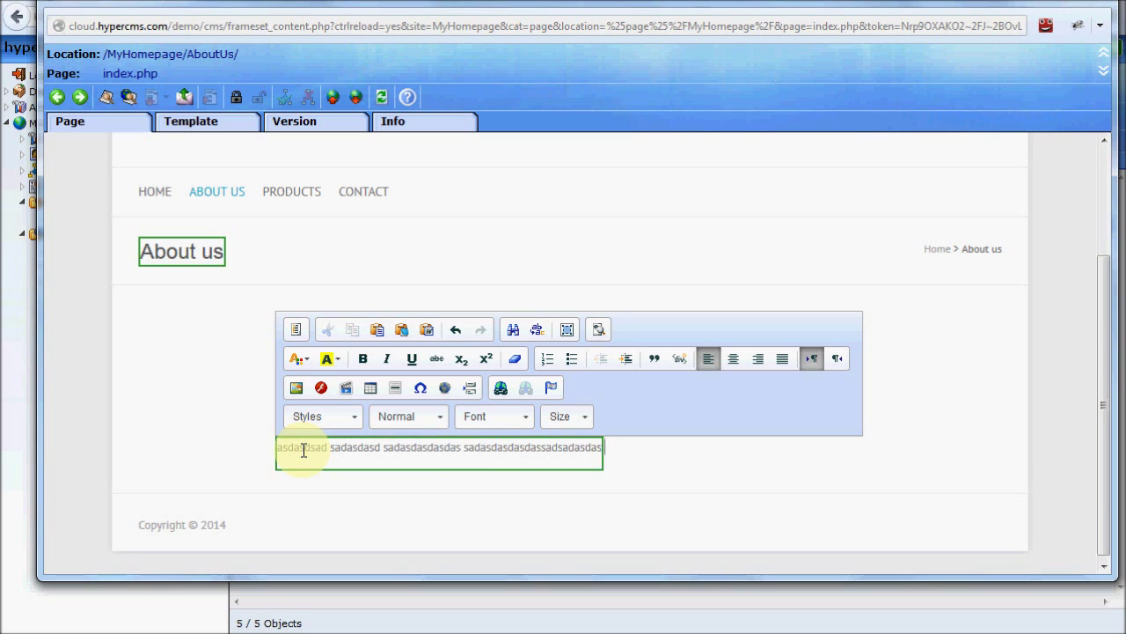
key("Return")
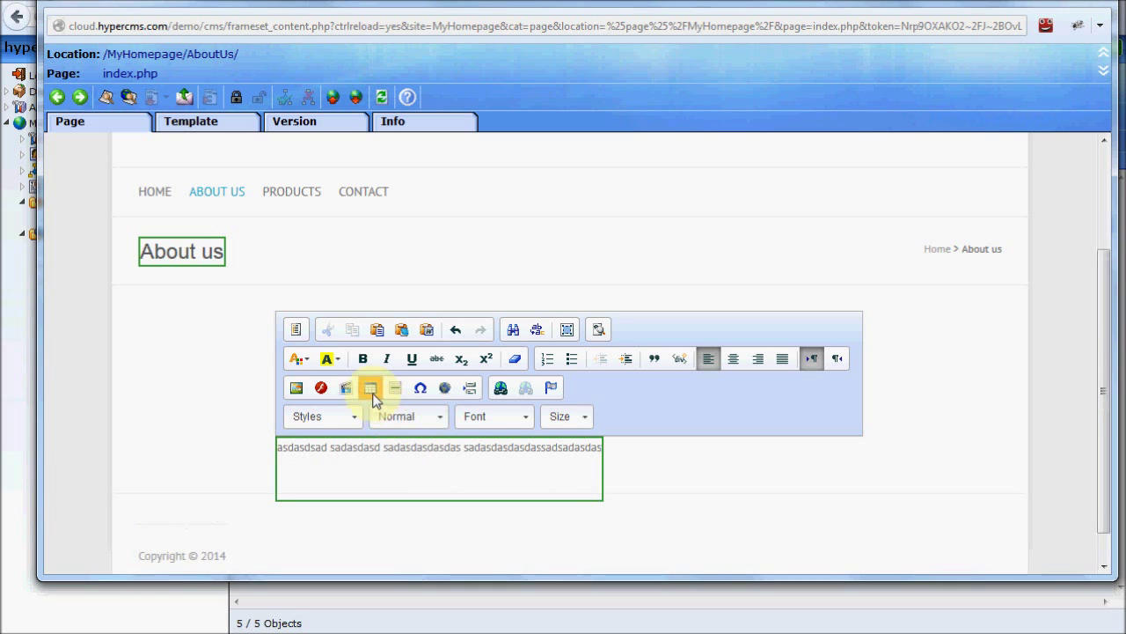
Make the word 'sadasdasdasdas' bold.
left_click_drag(464, 448, 383, 447)
left_click(363, 359)
left_click(482, 469)
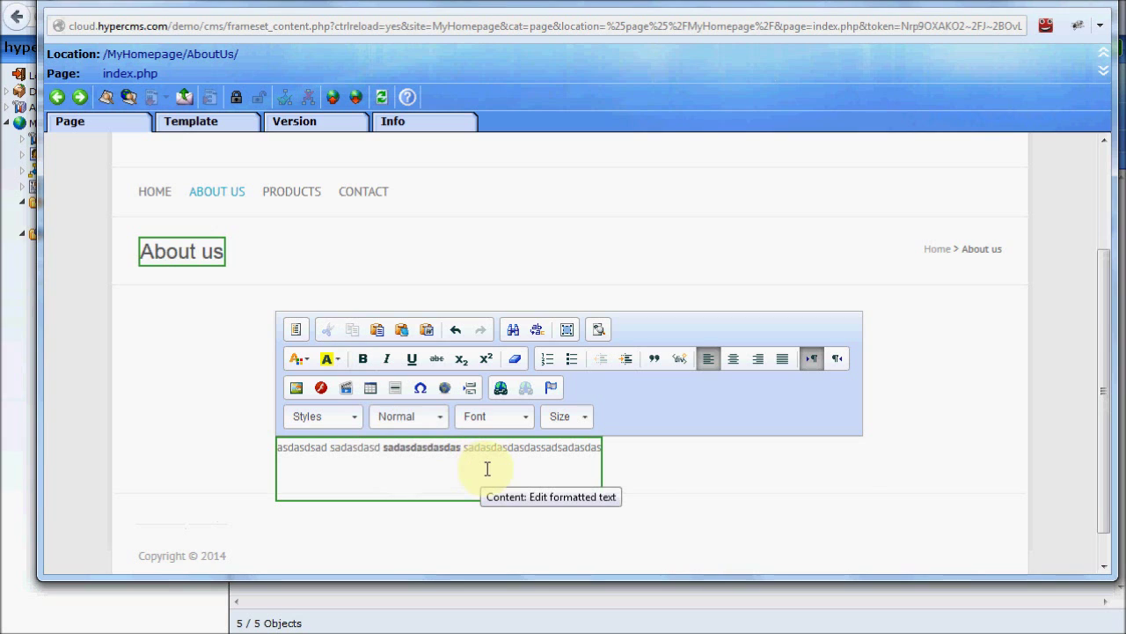
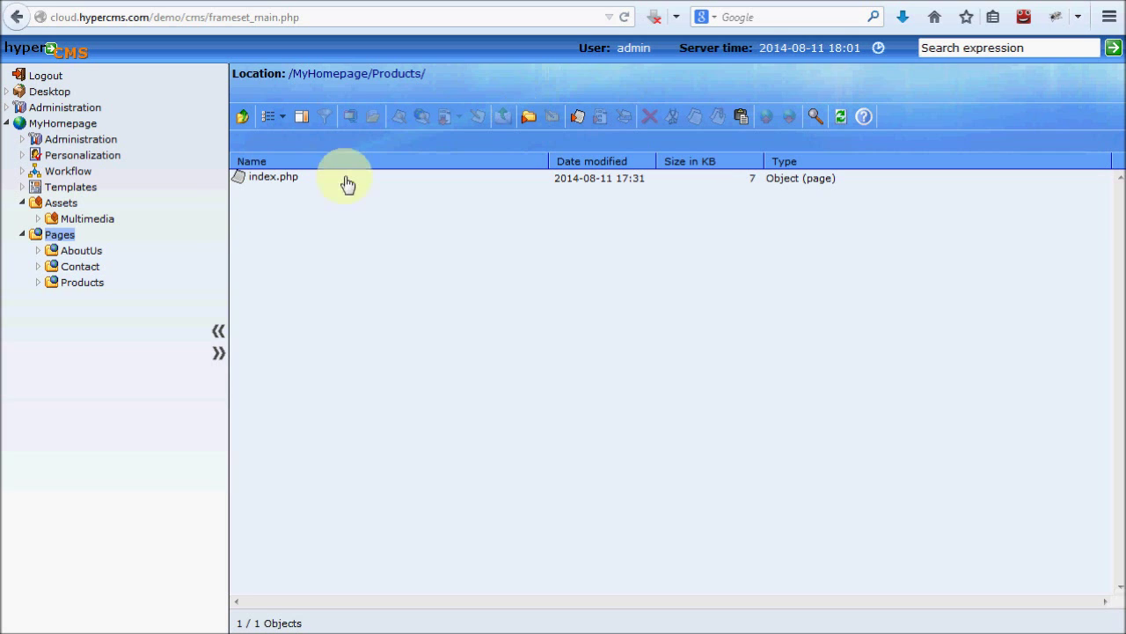
Open the Products index.php page and its meta information, leaving Hide in Navigation unchecked.
double_click(276, 184)
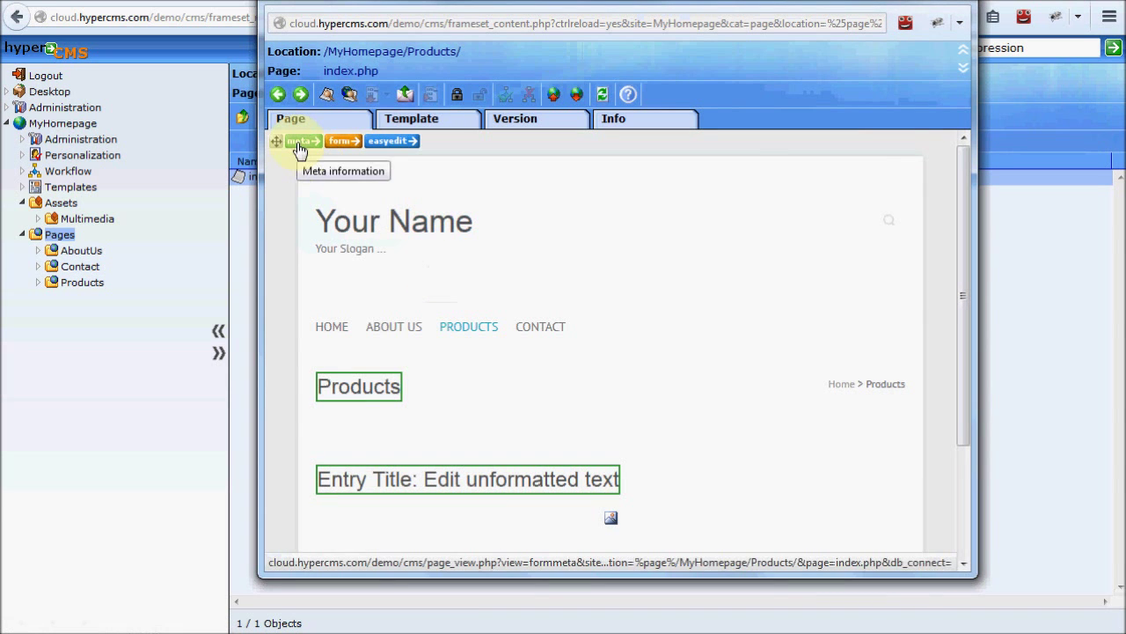
left_click(298, 143)
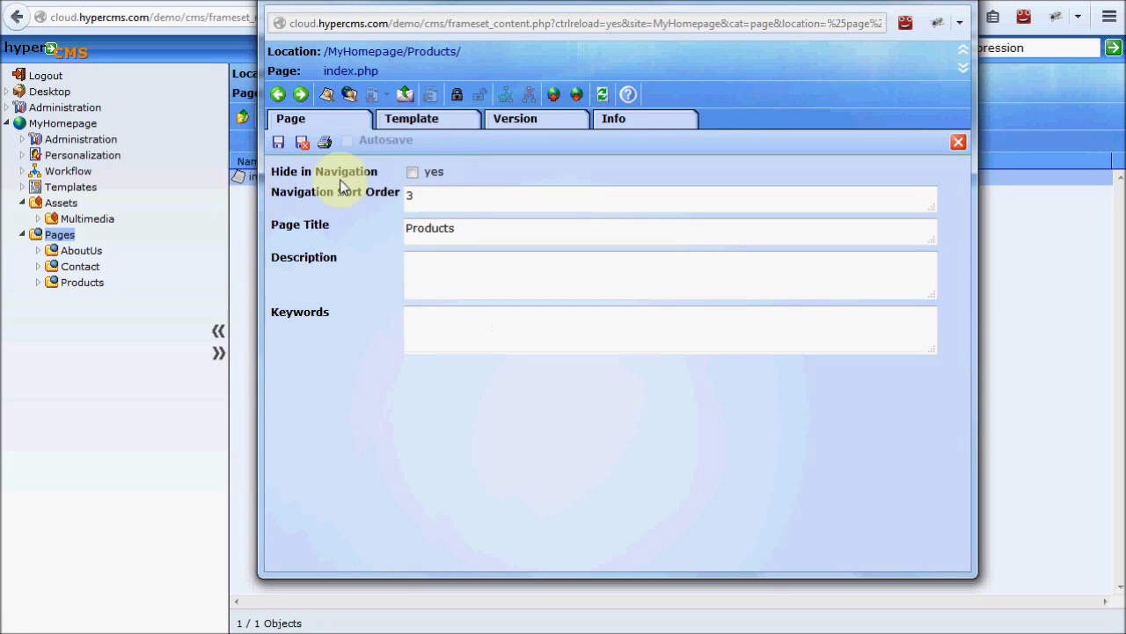
left_click(412, 173)
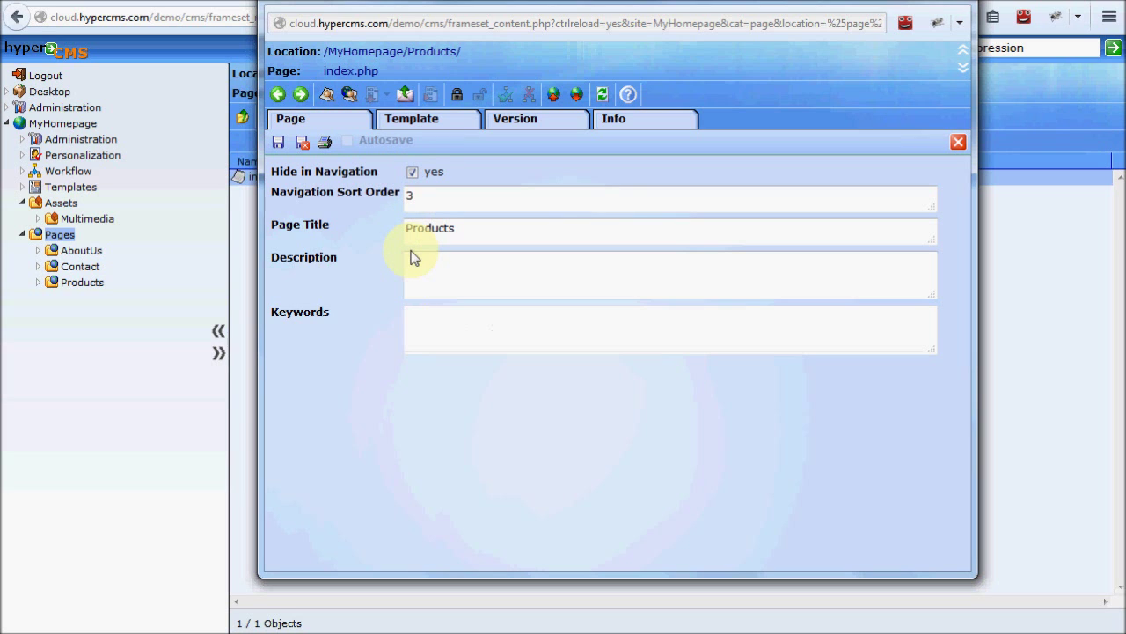
left_click(412, 173)
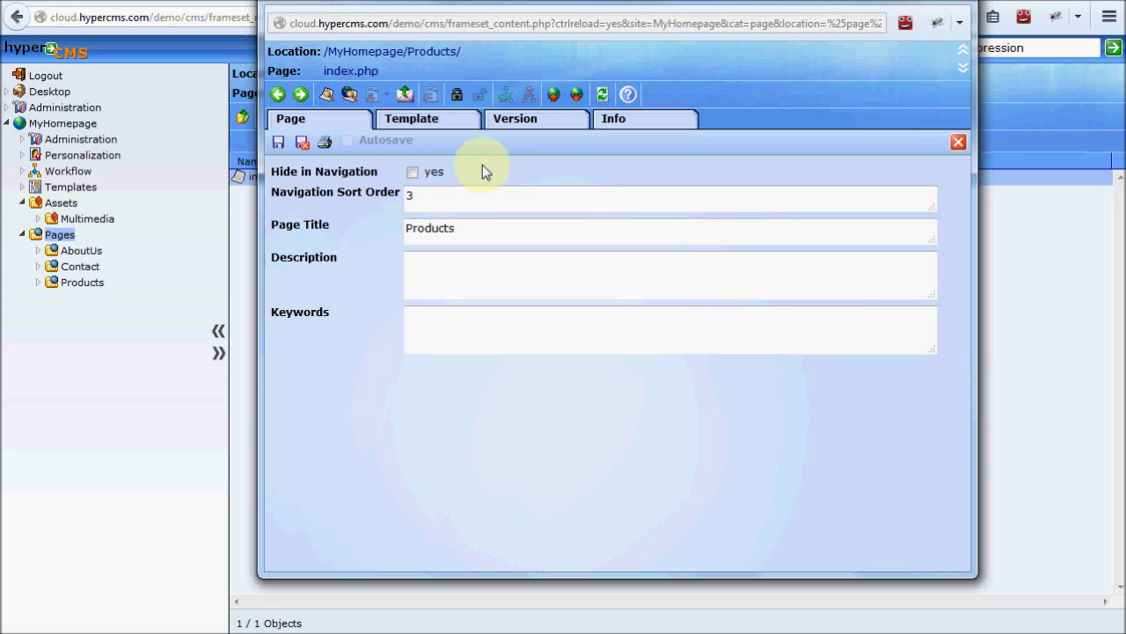
Review sort order 3, Page Title 'Products', Description and Keywords unchanged, then close the meta form.
double_click(426, 194)
left_click(444, 201)
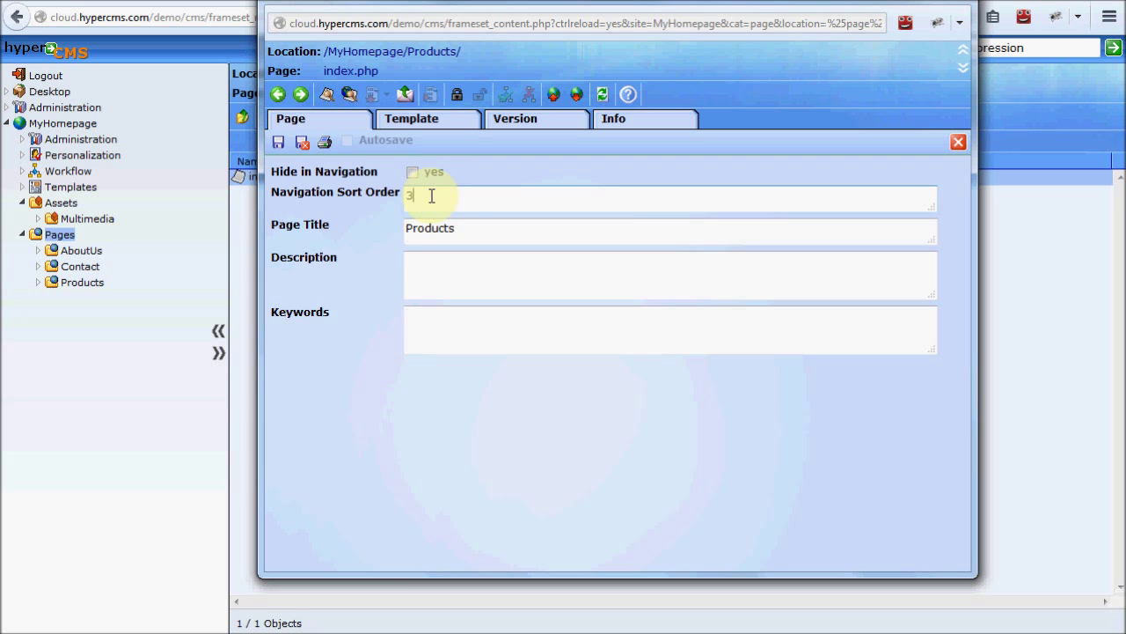
left_click_drag(481, 226, 357, 238)
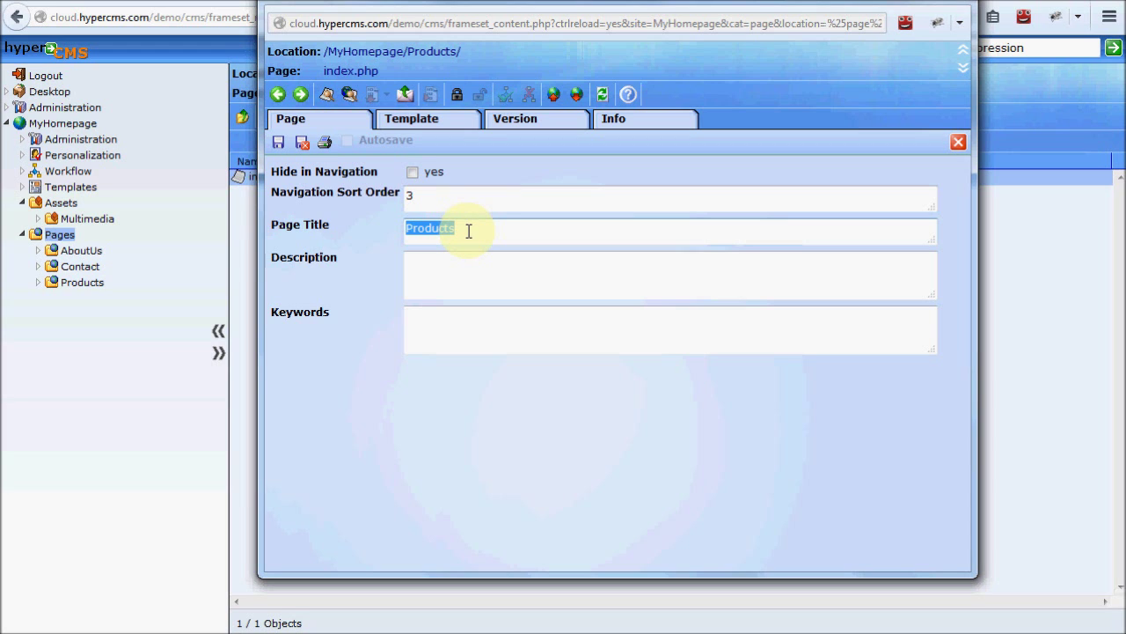
left_click(433, 274)
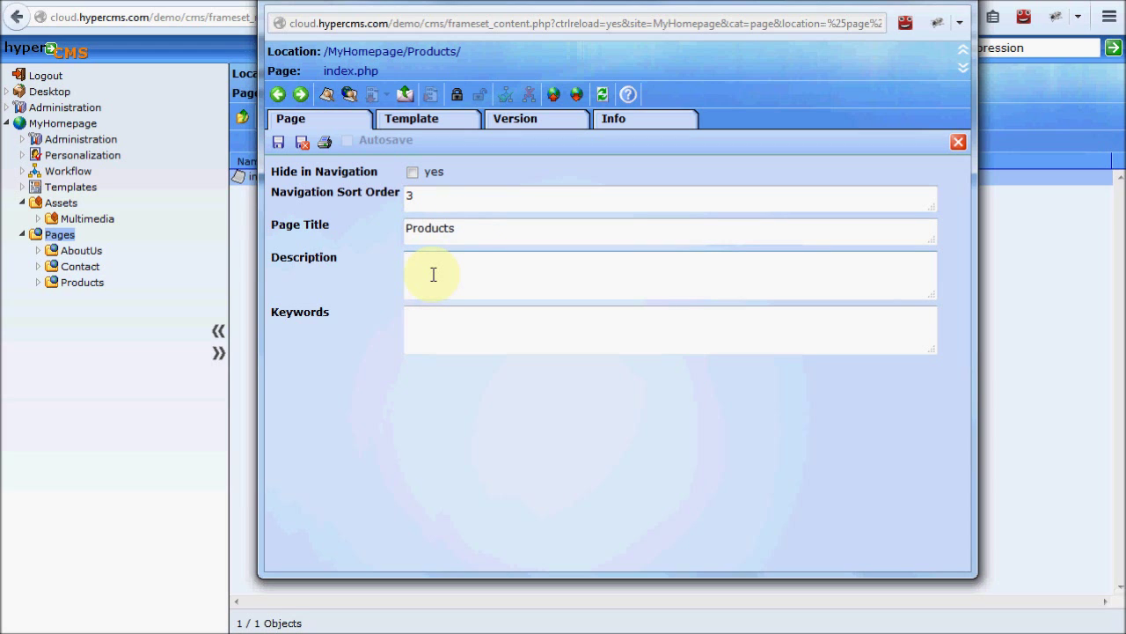
left_click(439, 325)
left_click(450, 269)
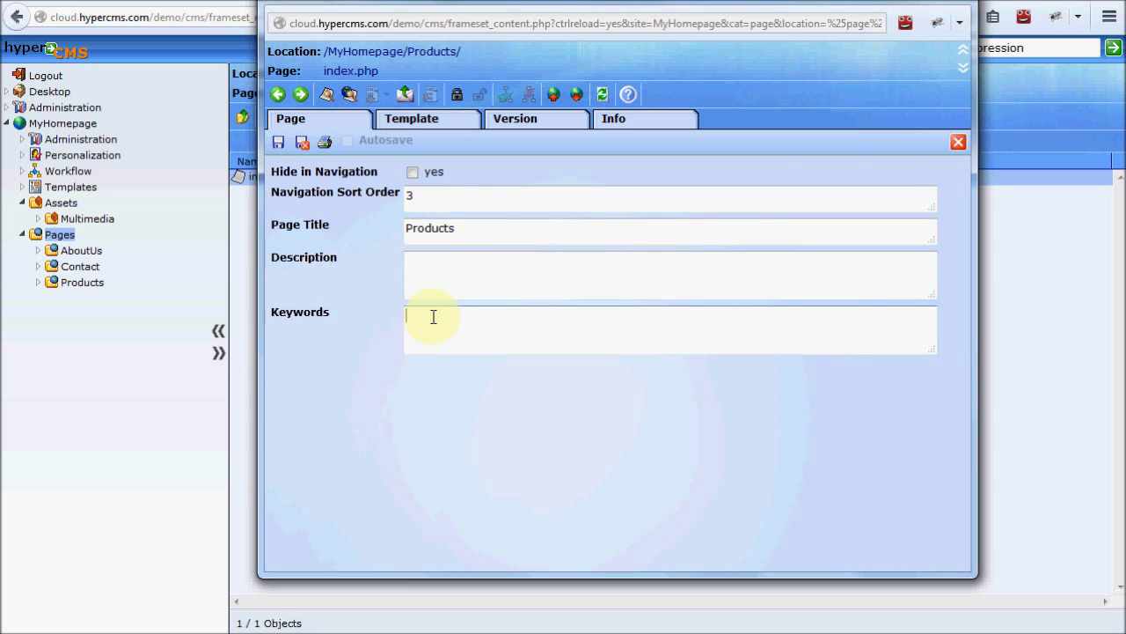
left_click(957, 141)
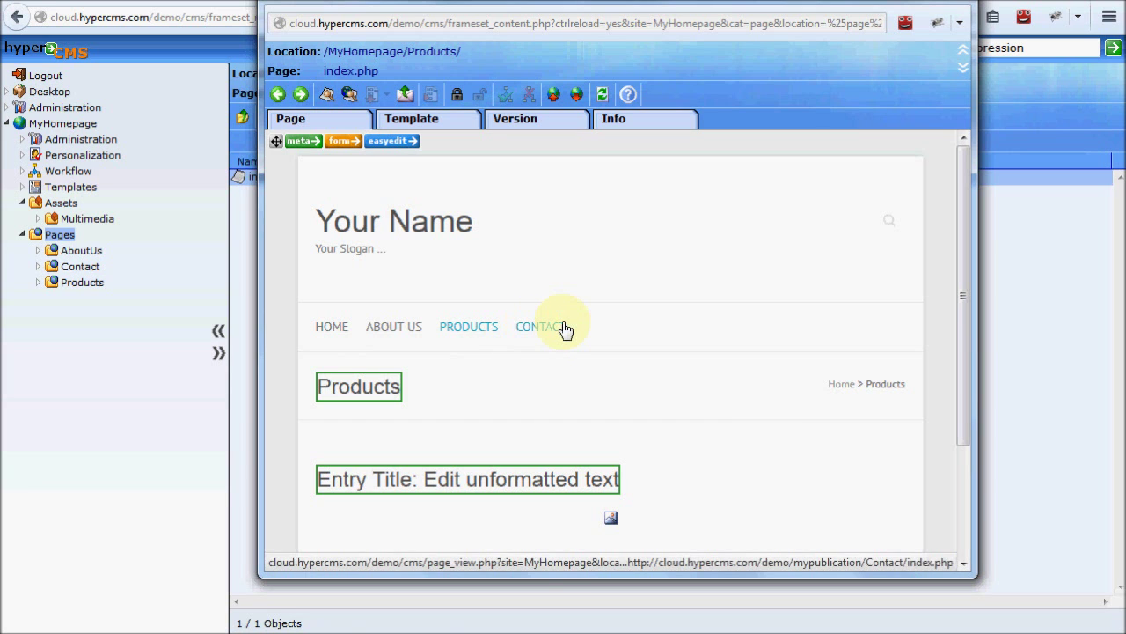
Preview the Products page, view it as the live published page, then close that window.
scroll(523, 319, "down", 2)
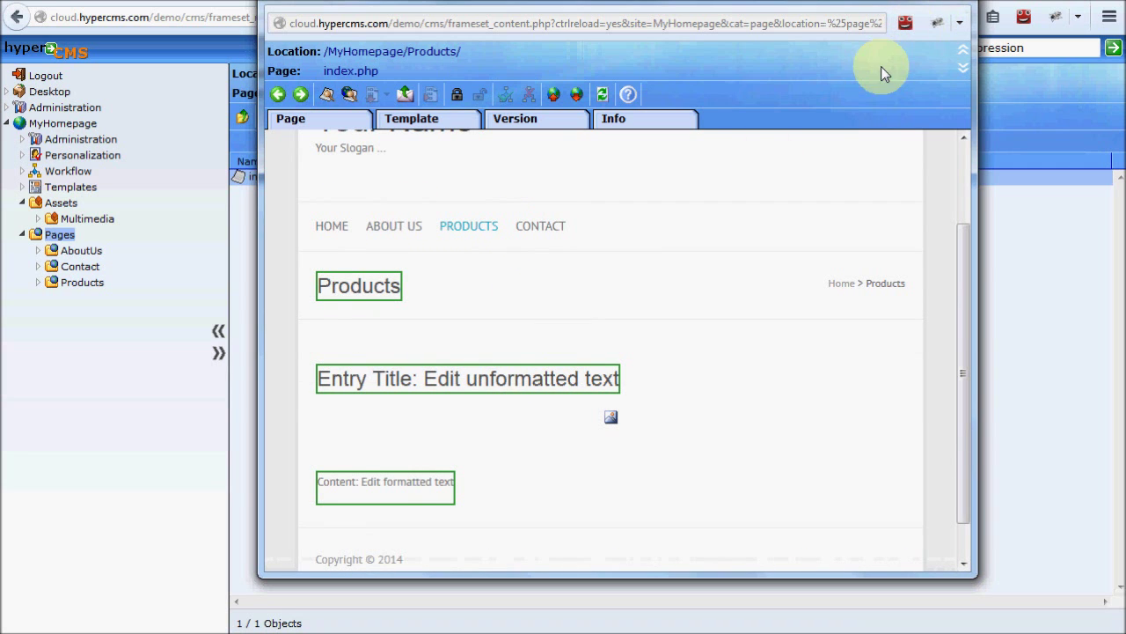
left_click(327, 94)
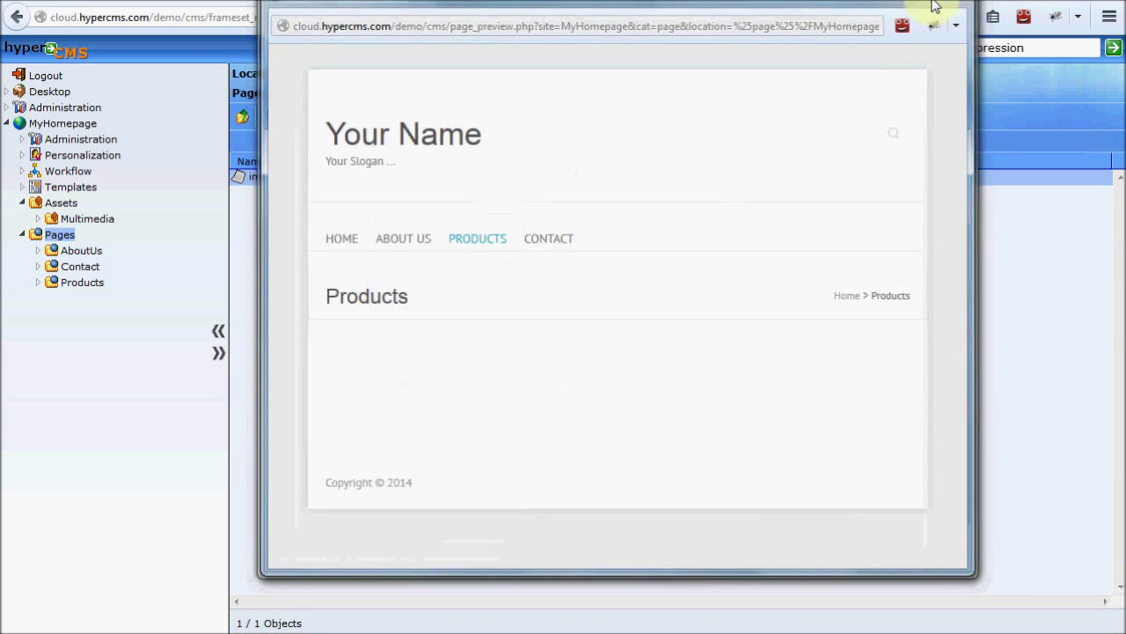
key("alt+Left")
left_click(339, 93)
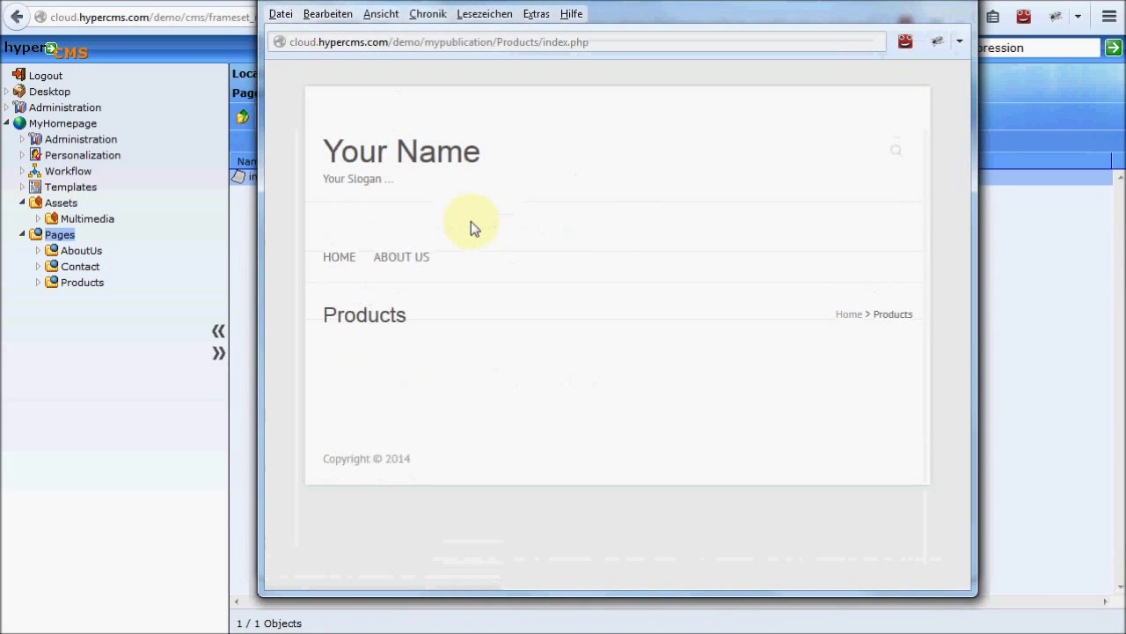
left_click(953, 2)
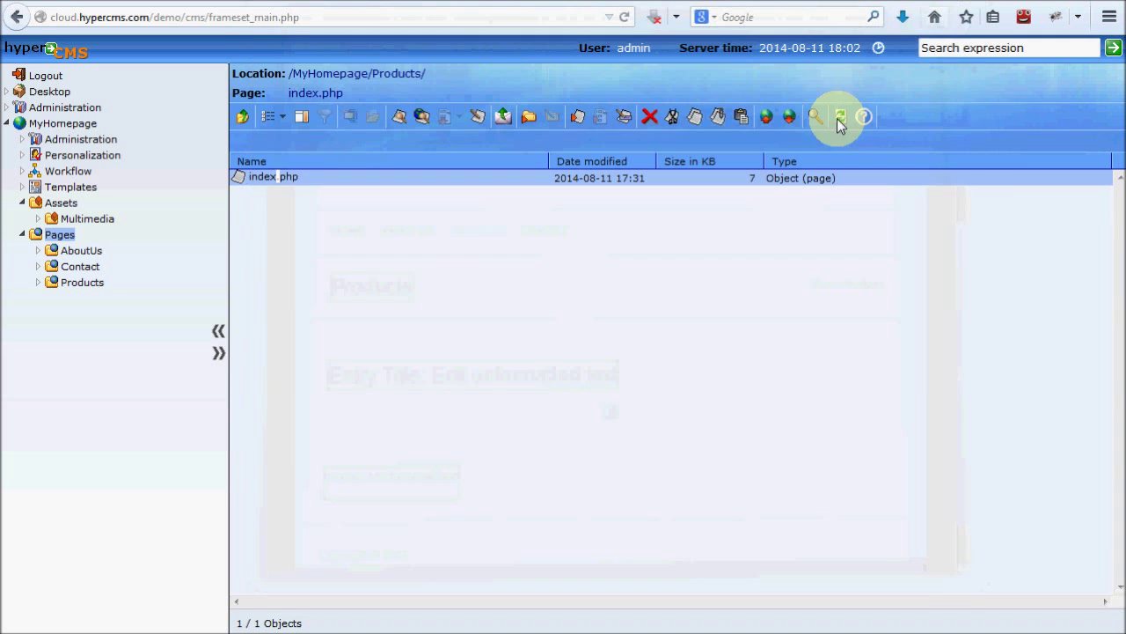
Load the Home template from Page templates into the editor and close the chooser panel.
left_click(24, 187)
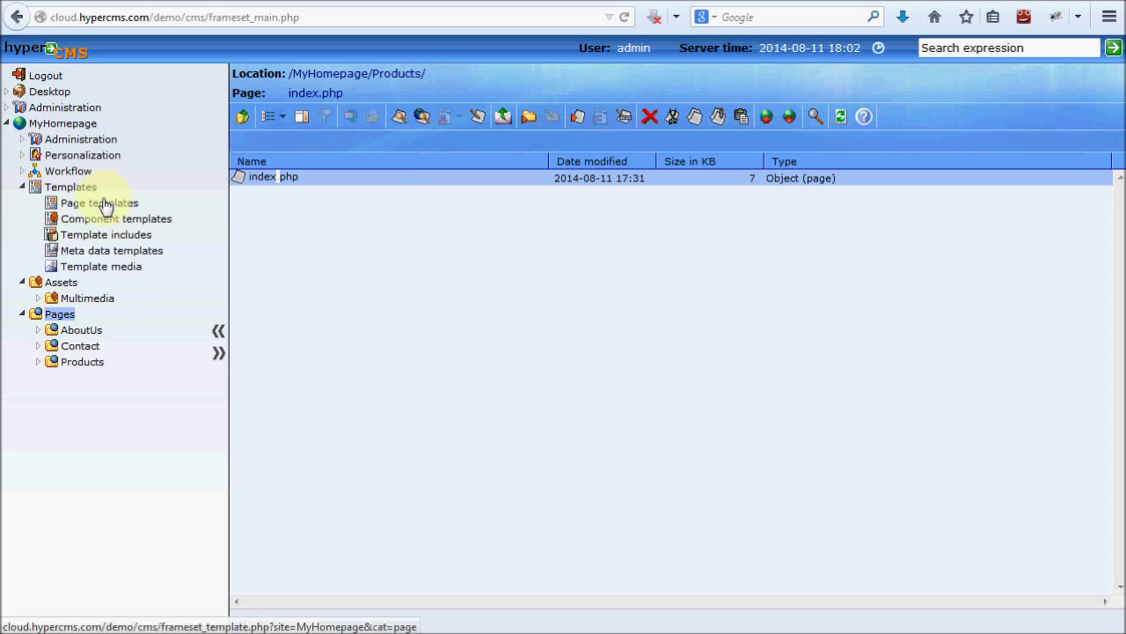
left_click(106, 203)
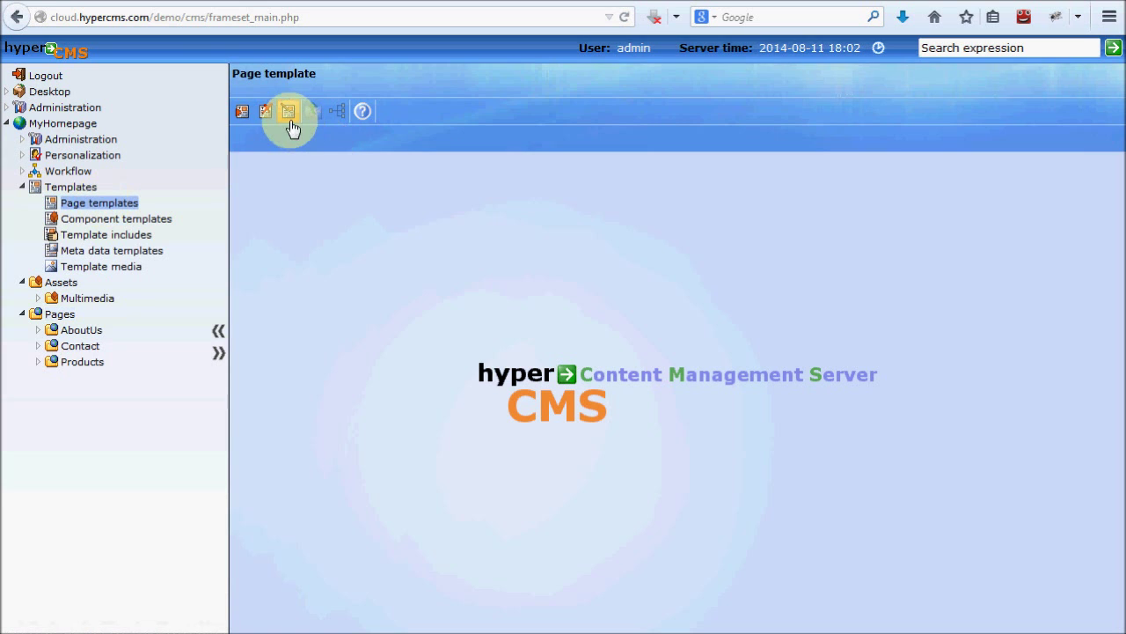
left_click(286, 116)
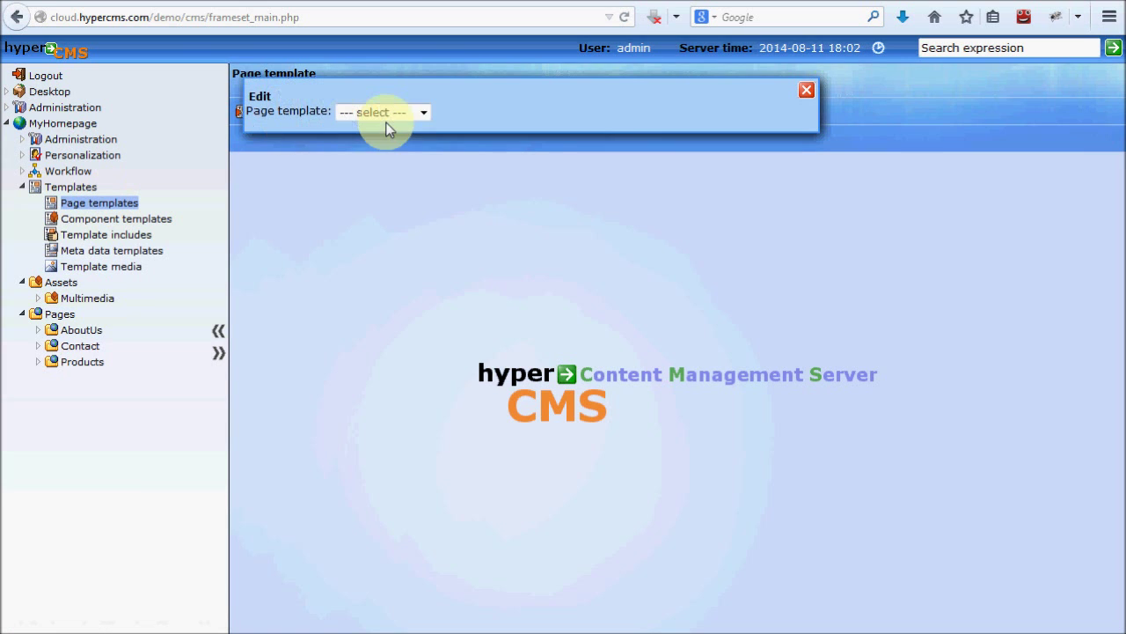
left_click(403, 114)
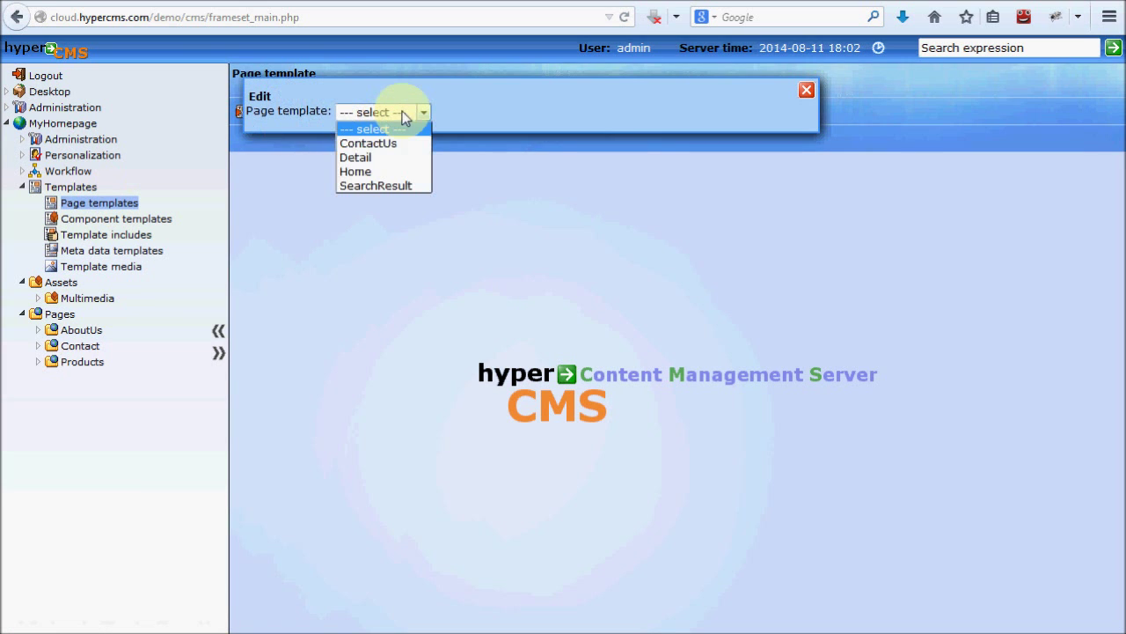
left_click(371, 172)
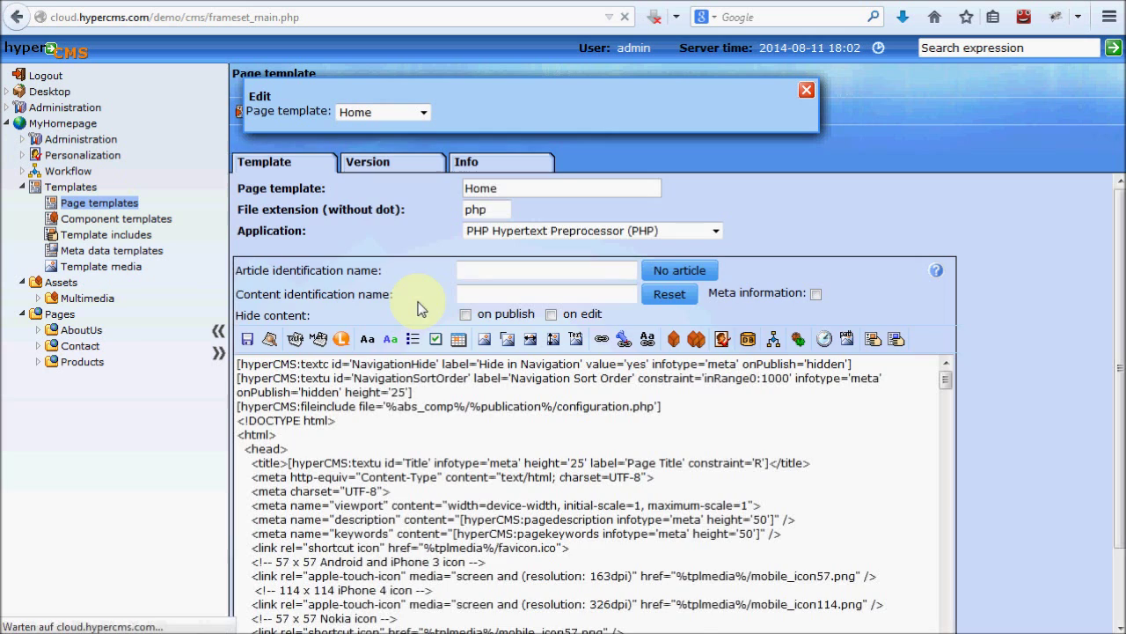
scroll(432, 422, "down", 1)
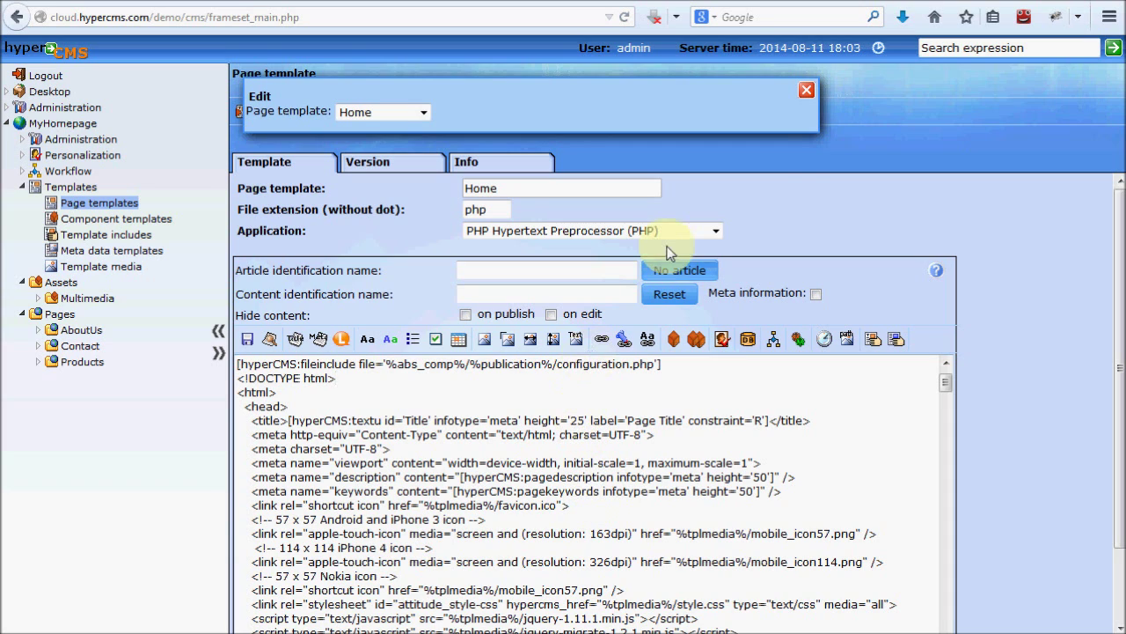
left_click(806, 91)
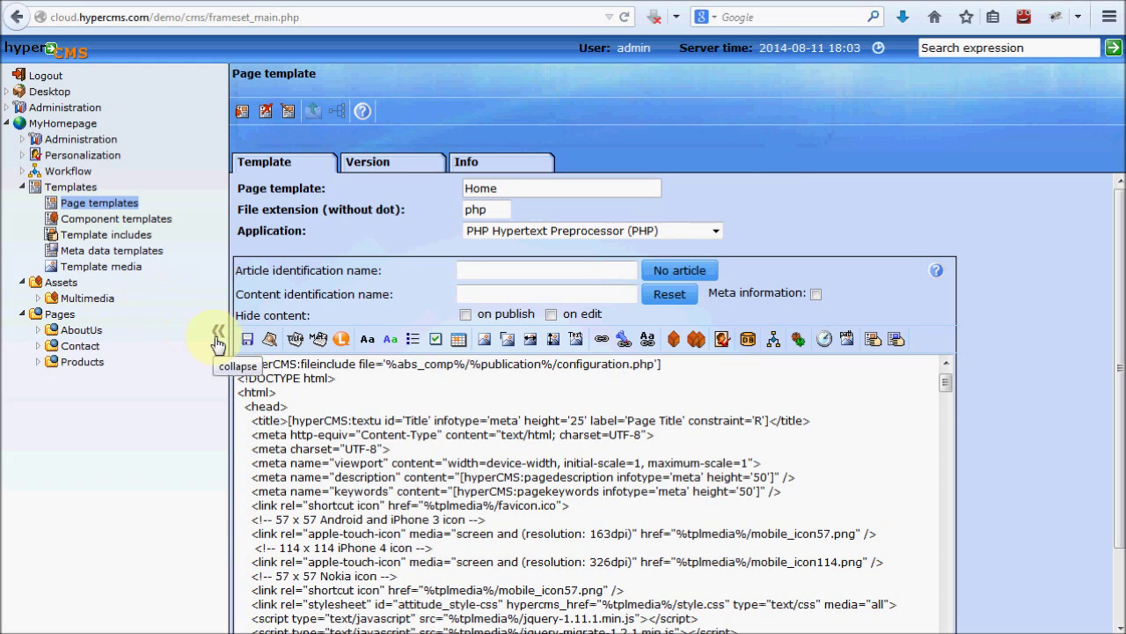
Search the template media files for '.css' and open style.css.
left_click(100, 267)
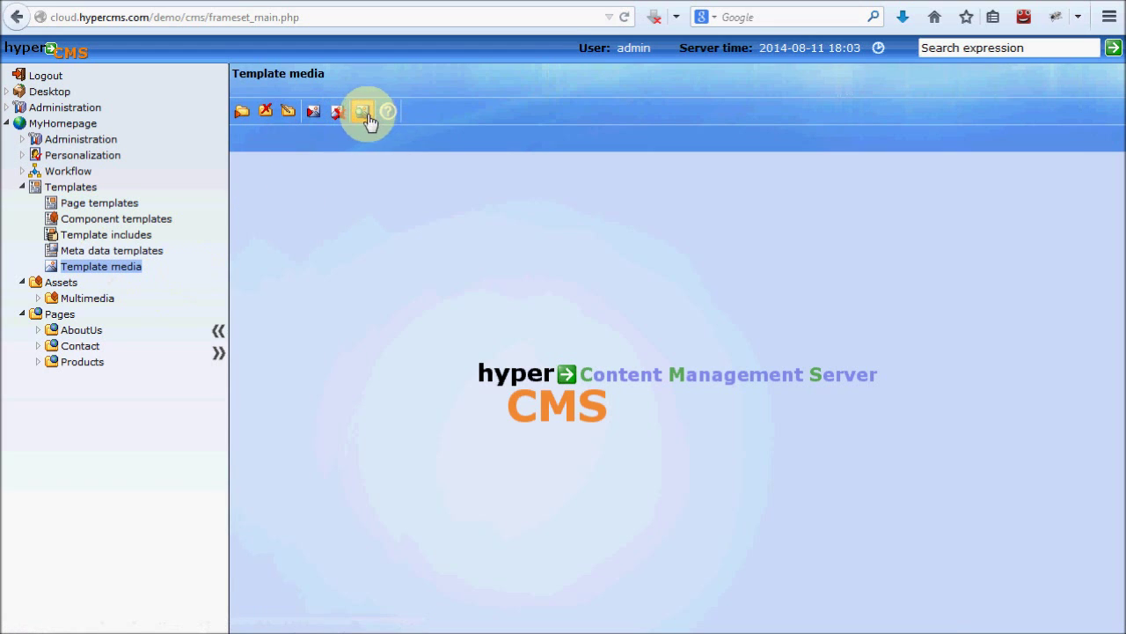
left_click(366, 117)
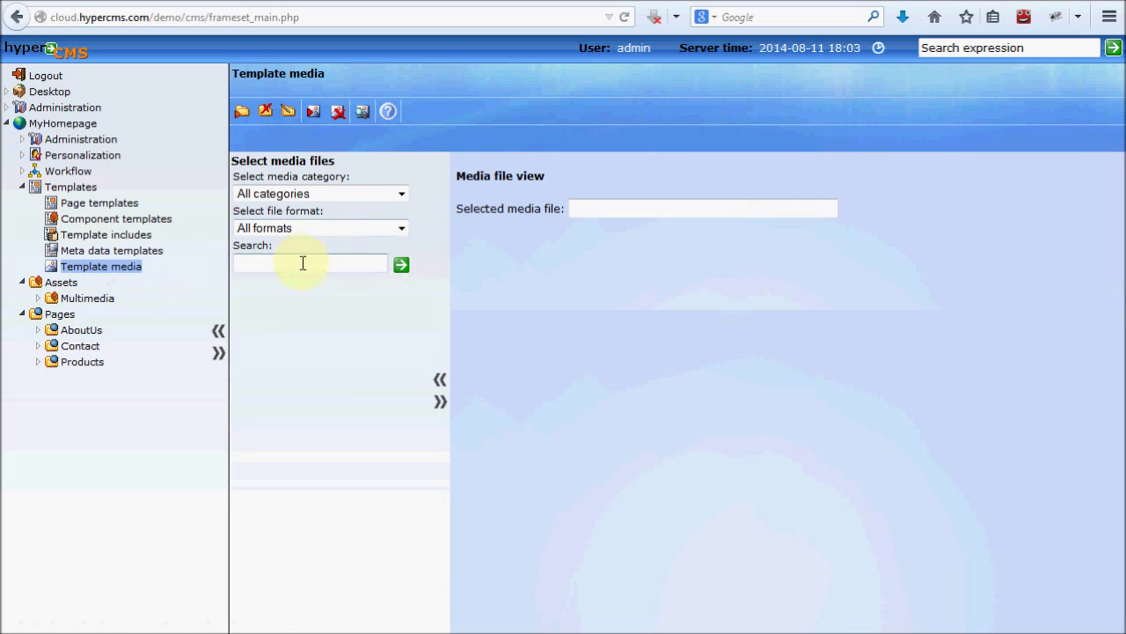
left_click(306, 264)
type(".css")
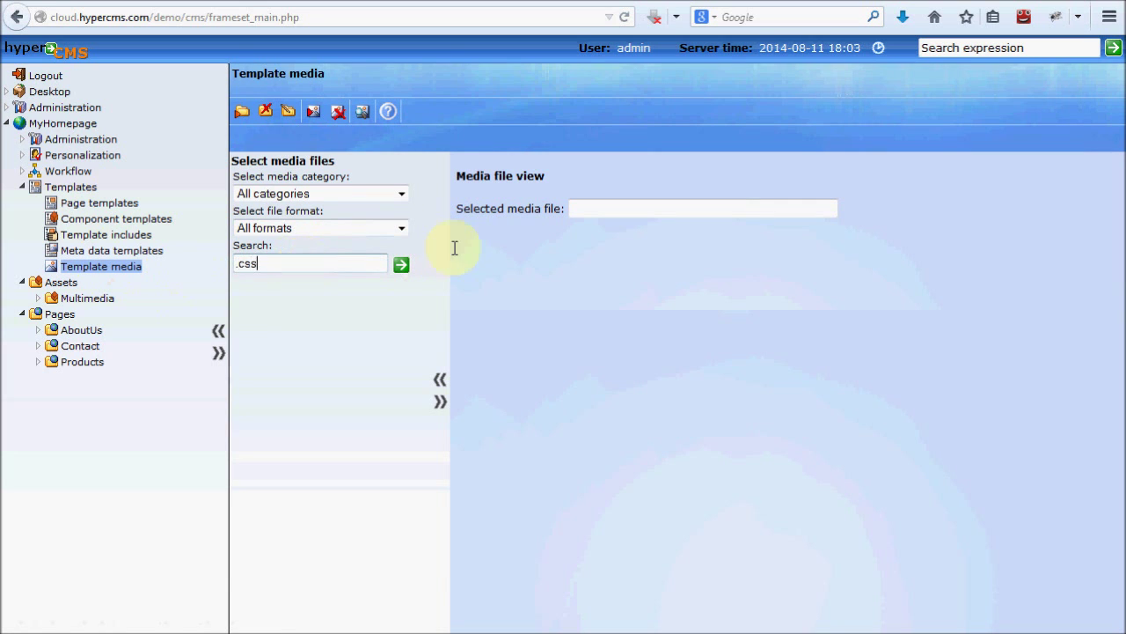
left_click(401, 265)
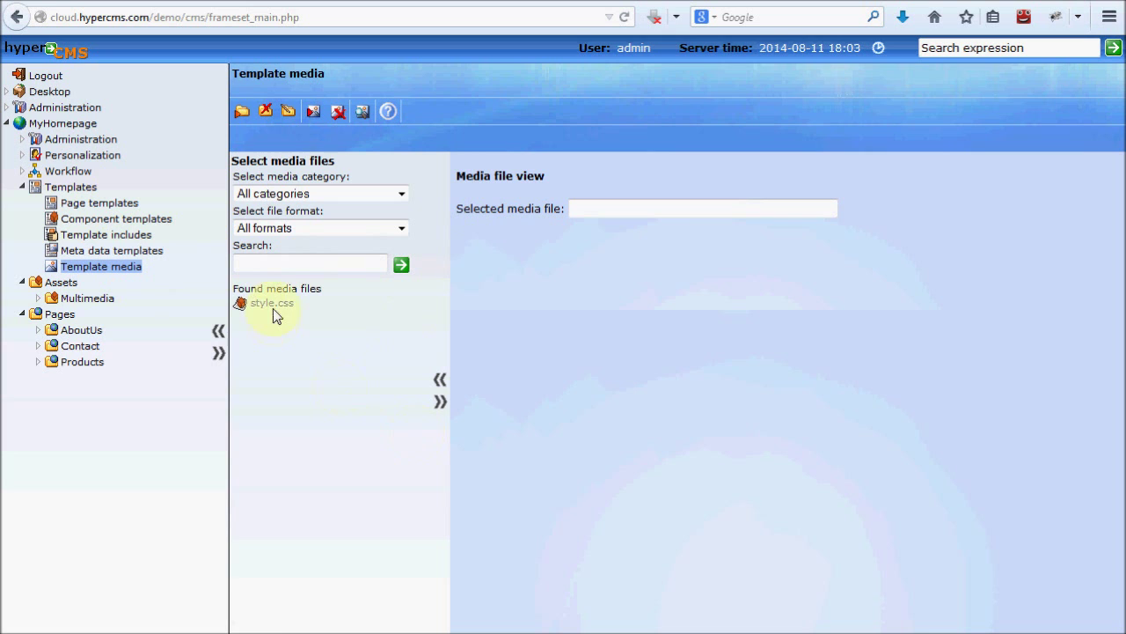
left_click(271, 303)
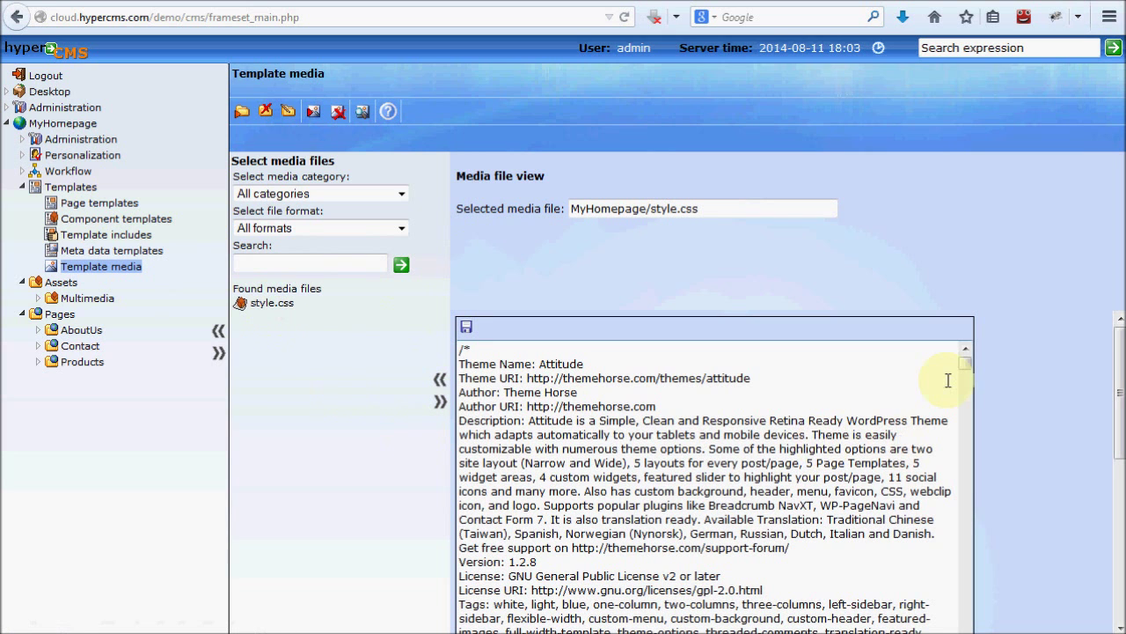
Scroll through the style.css rules, inspecting the 13px font size value.
left_click_drag(963, 373, 966, 390)
scroll(684, 495, "down", 4)
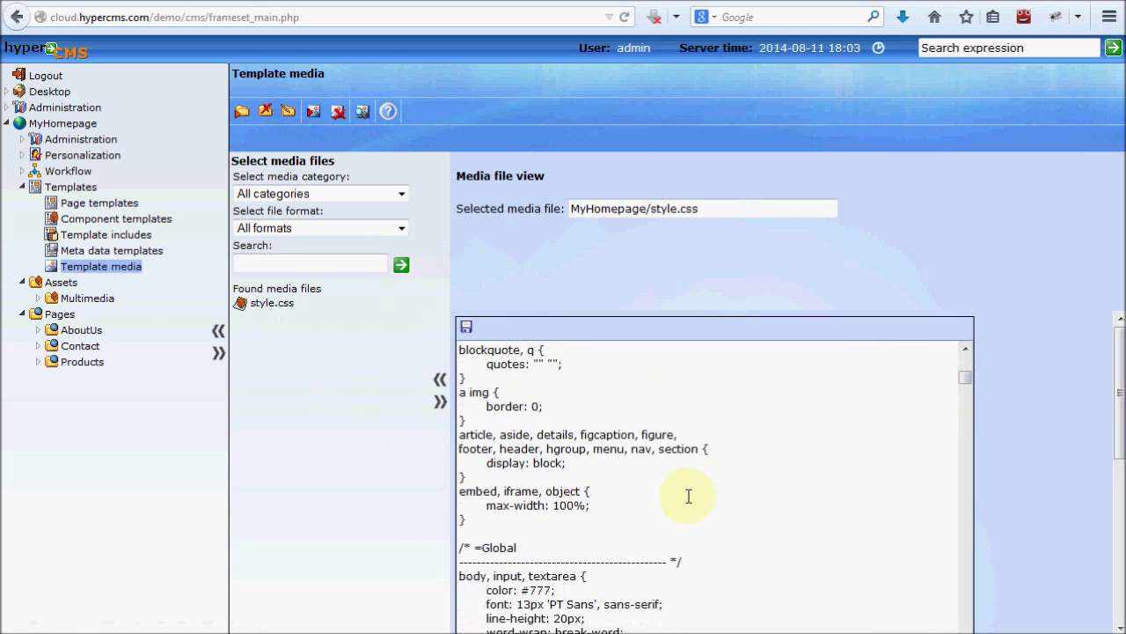
scroll(625, 453, "down", 3)
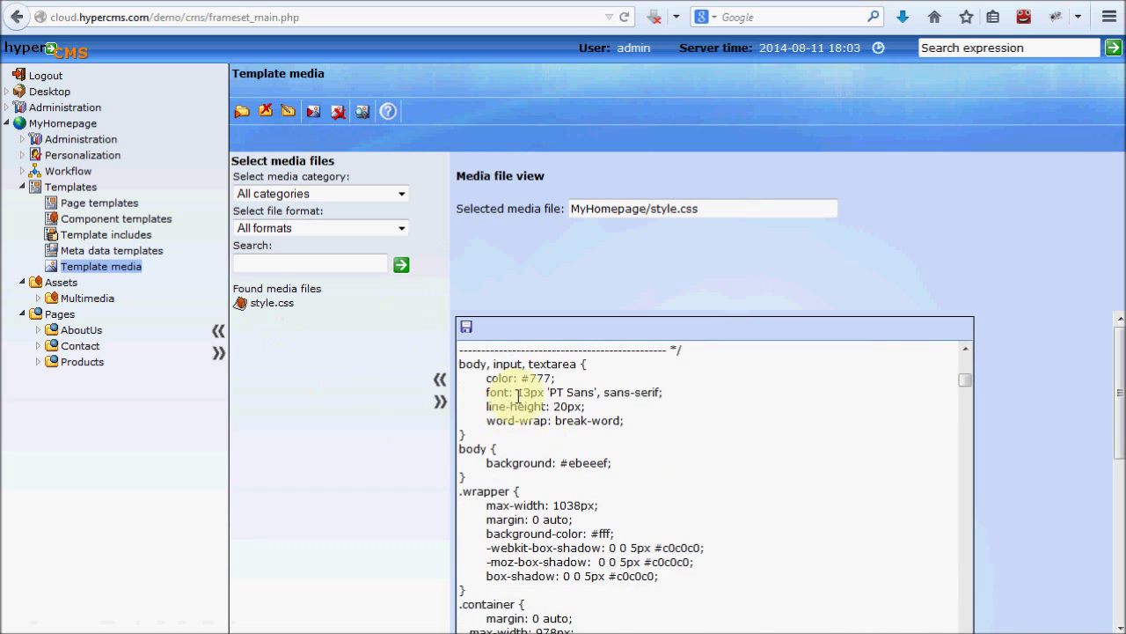
double_click(525, 393)
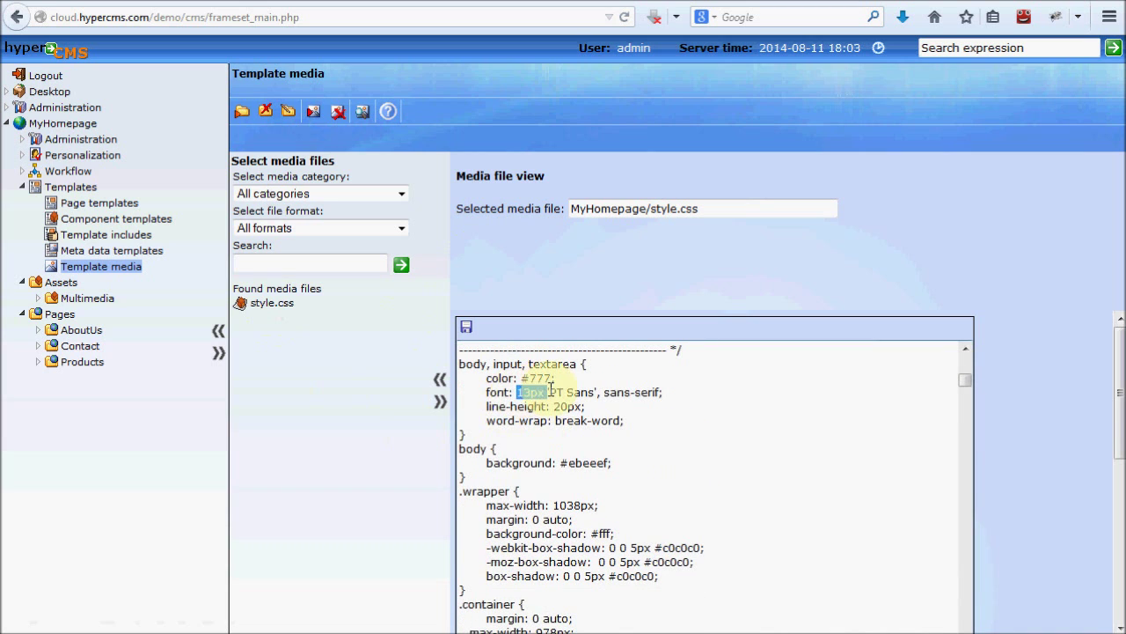
left_click(643, 421)
scroll(674, 457, "down", 1)
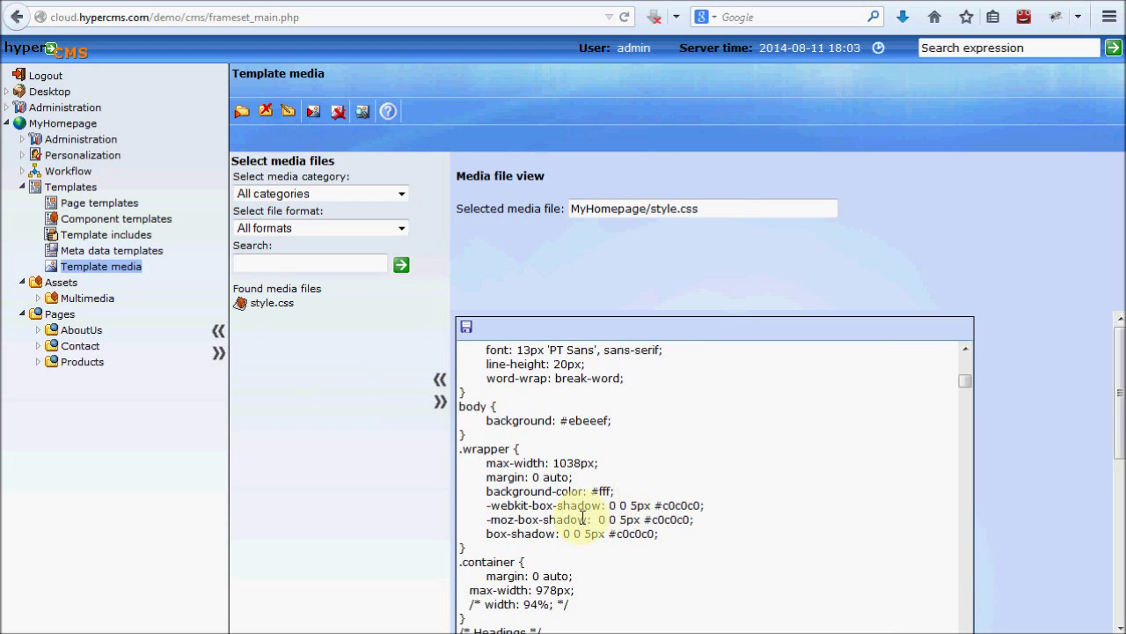
scroll(674, 487, "down", 1)
scroll(688, 488, "down", 1)
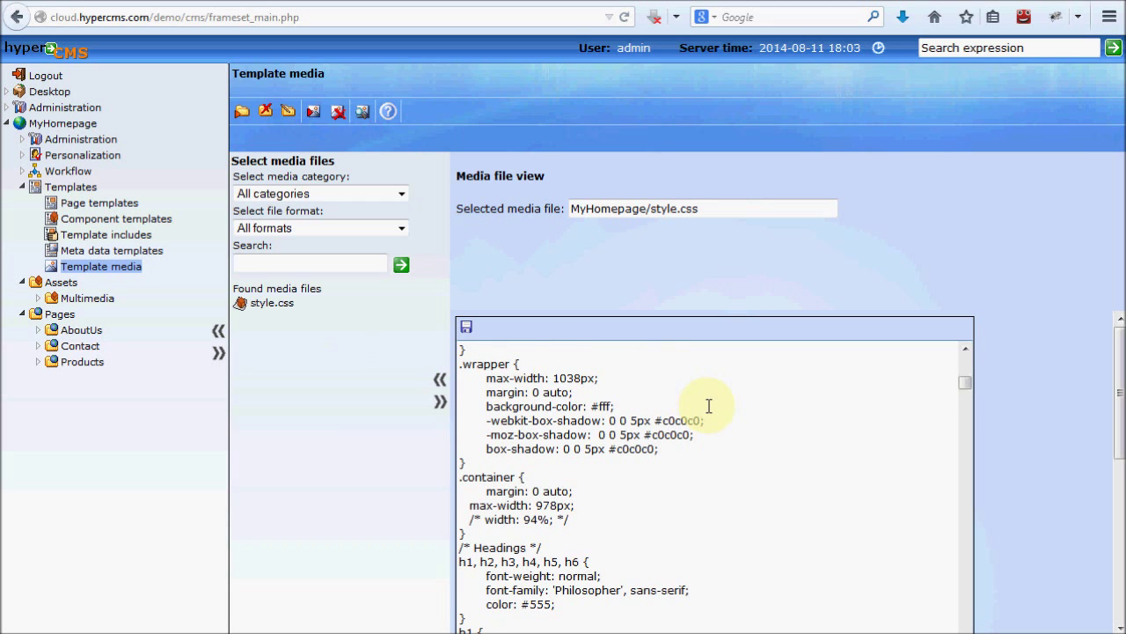
scroll(708, 406, "up", 6)
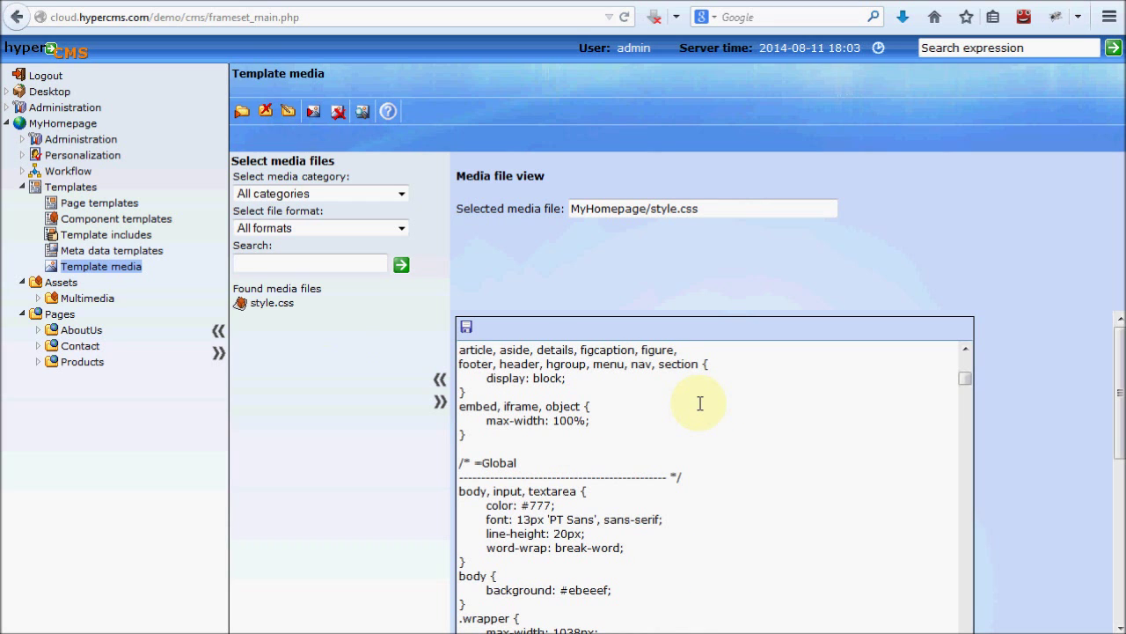